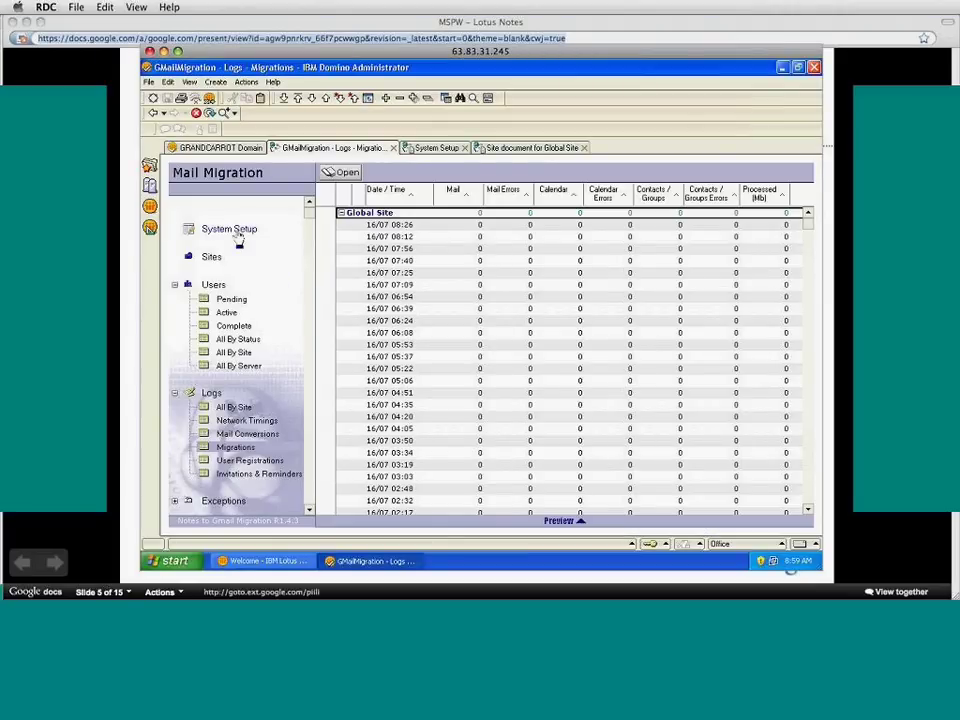
# Open the System Setup document of the mail migration database and review its general settings
pyautogui.click(237, 231)
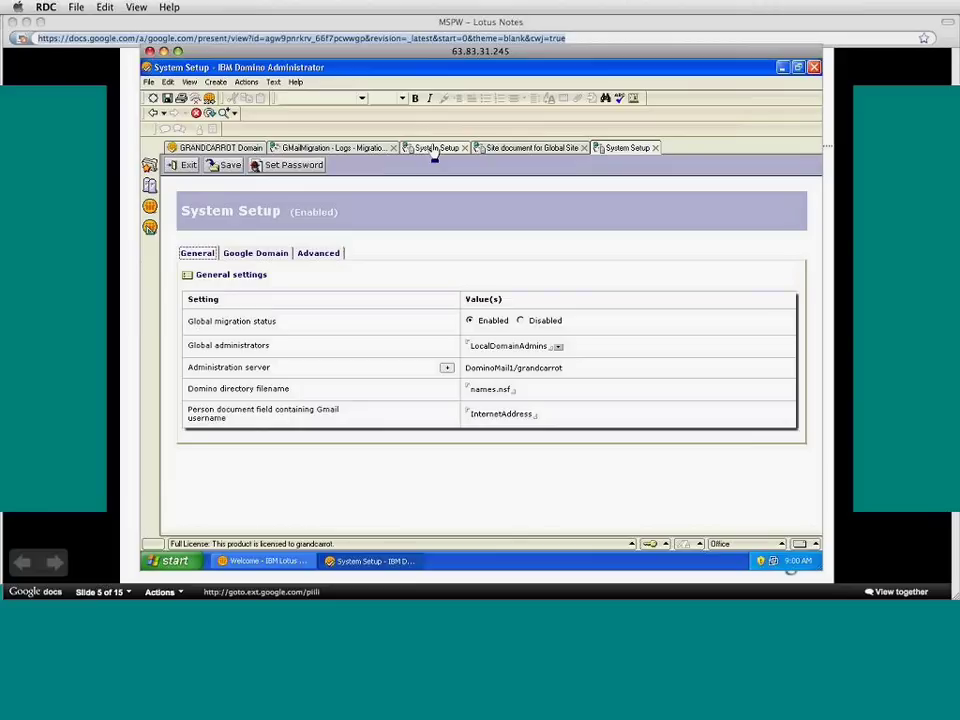
pyautogui.click(655, 148)
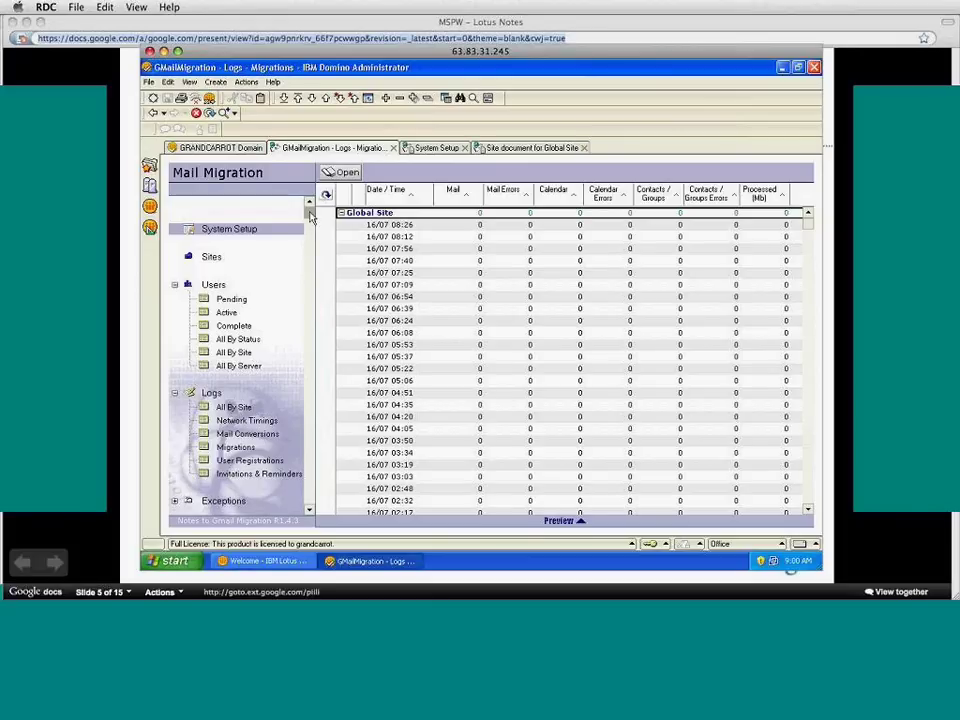
pyautogui.scroll(-1, 314, 246)
pyautogui.moveTo(314, 246)
pyautogui.mouseDown()
pyautogui.moveTo(332, 422)
pyautogui.moveTo(317, 522)
pyautogui.moveTo(313, 222)
pyautogui.mouseUp()
pyautogui.click(428, 147)
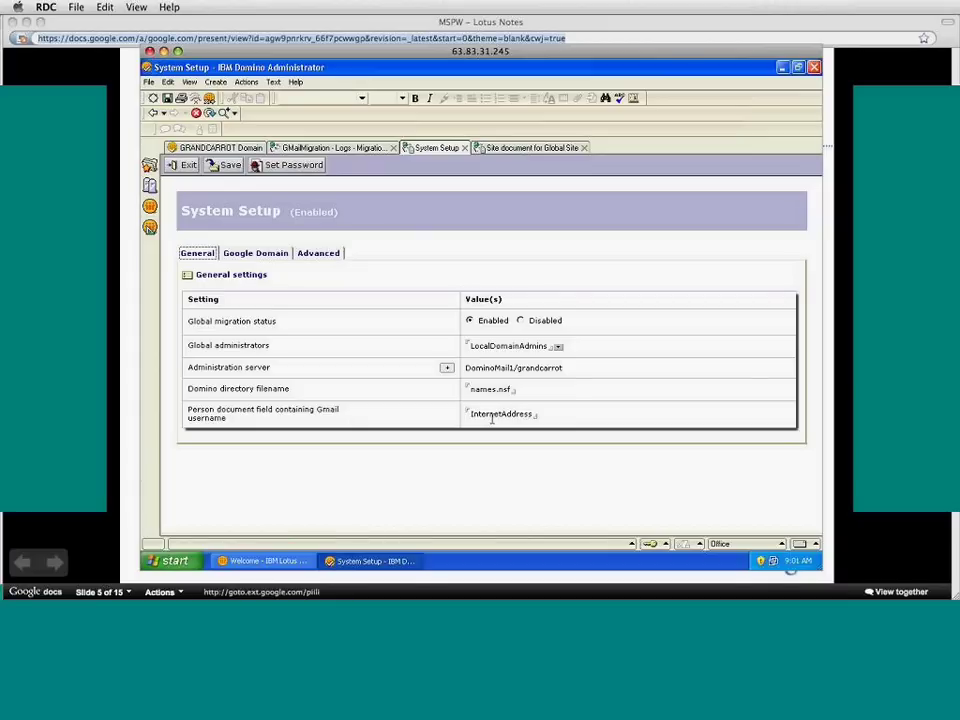
# Review the Google domain settings in System Setup and view the Set Password form without entering a password
pyautogui.click(278, 258)
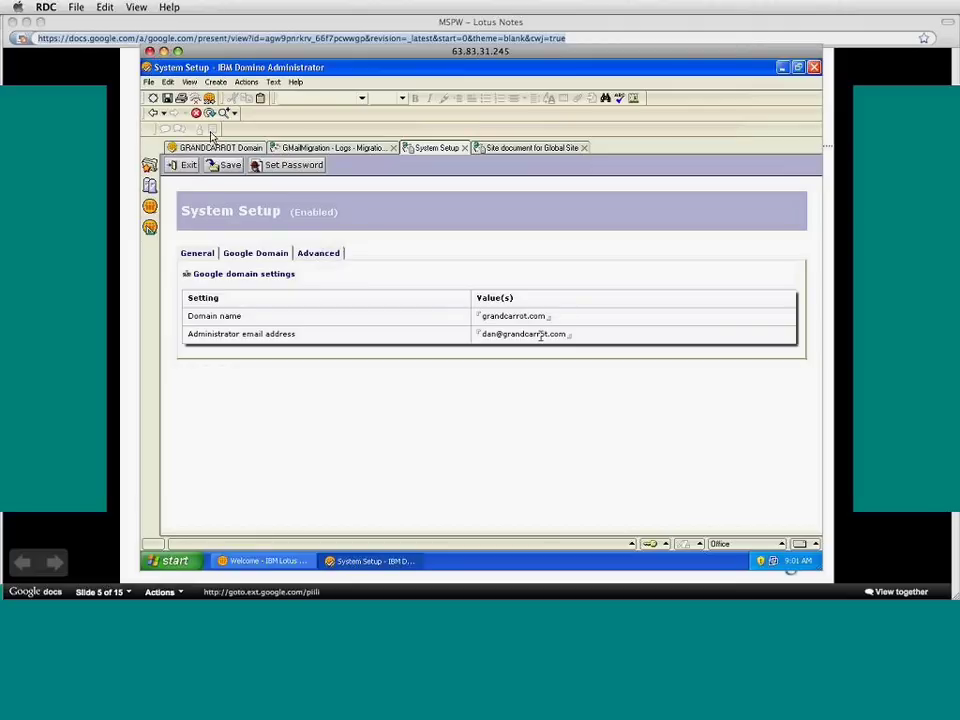
pyautogui.click(284, 167)
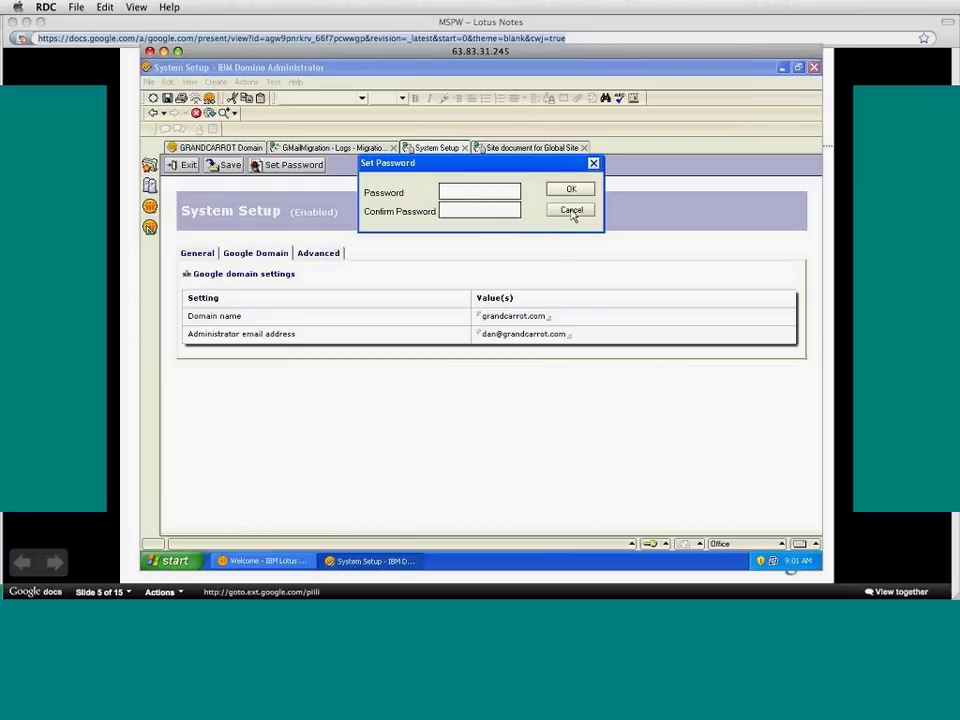
pyautogui.click(571, 211)
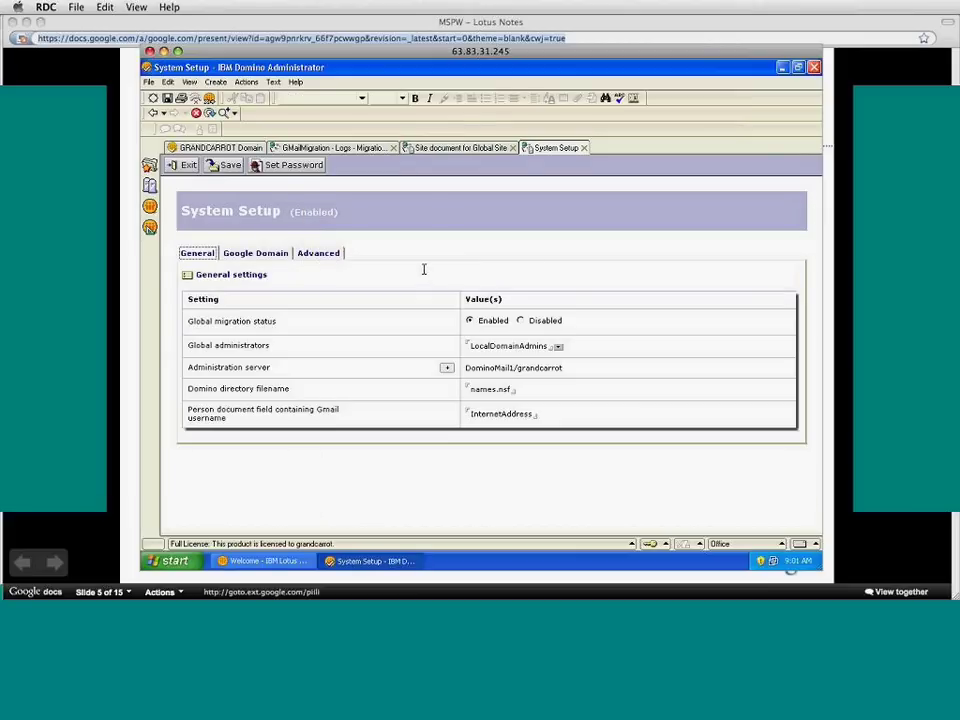
# Review the advanced settings in System Setup and close the document
pyautogui.click(317, 255)
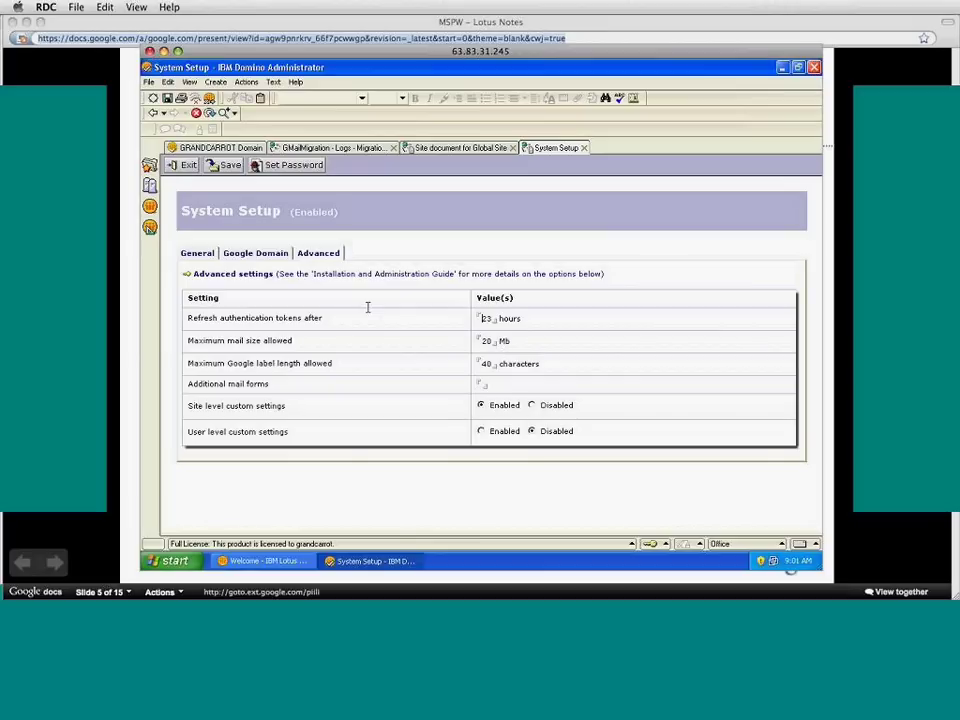
pyautogui.click(585, 148)
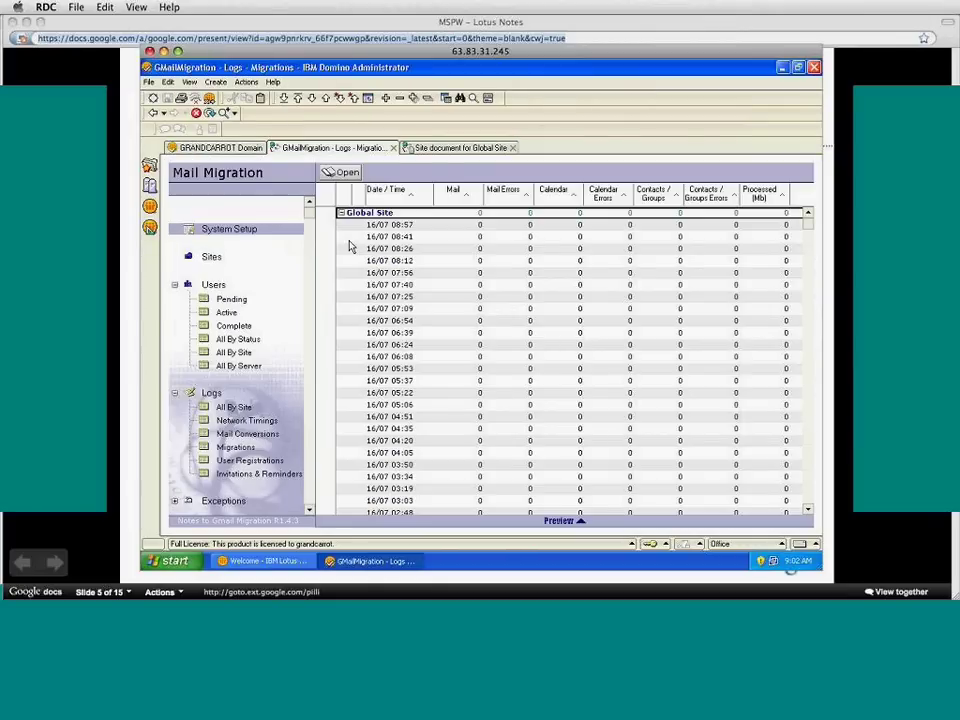
# Open the Global Site profile from the list of migration sites and put it in edit mode
pyautogui.click(186, 257)
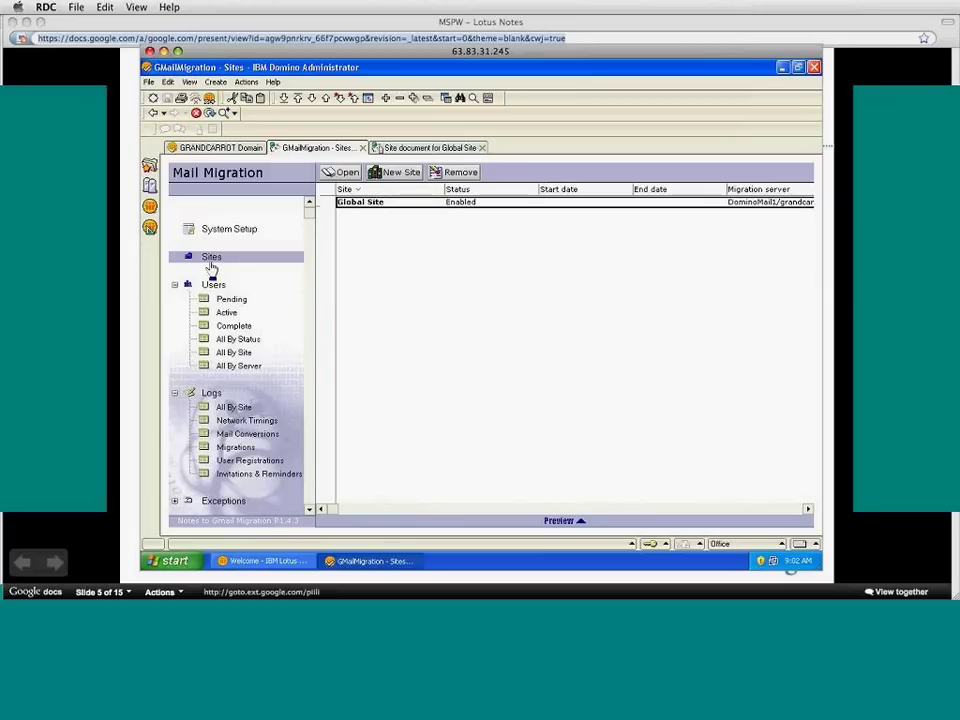
pyautogui.doubleClick(377, 203)
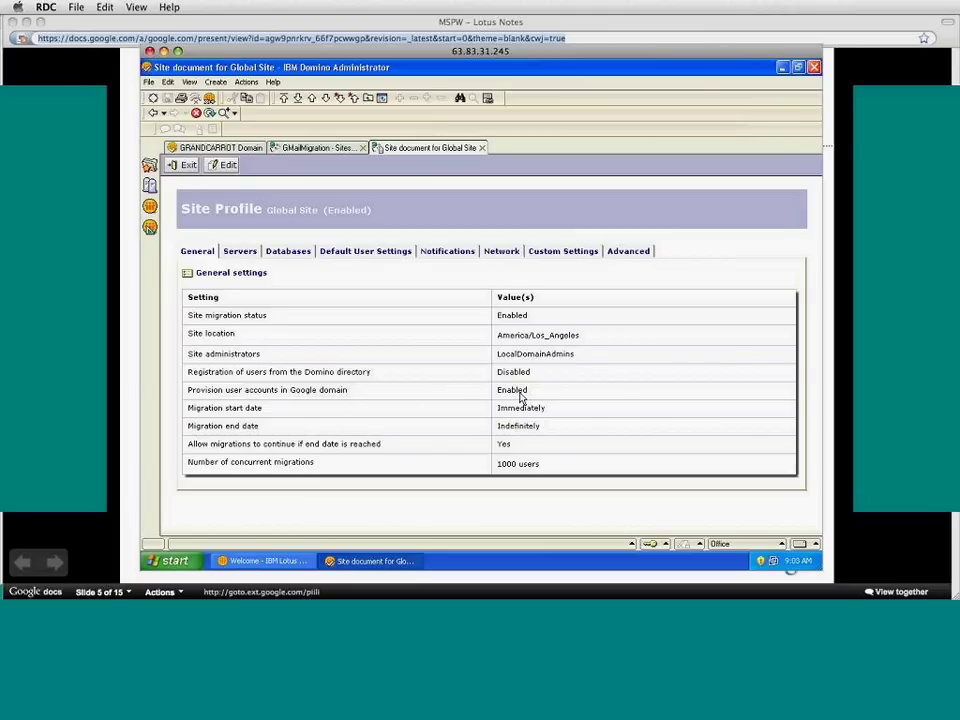
pyautogui.doubleClick(519, 398)
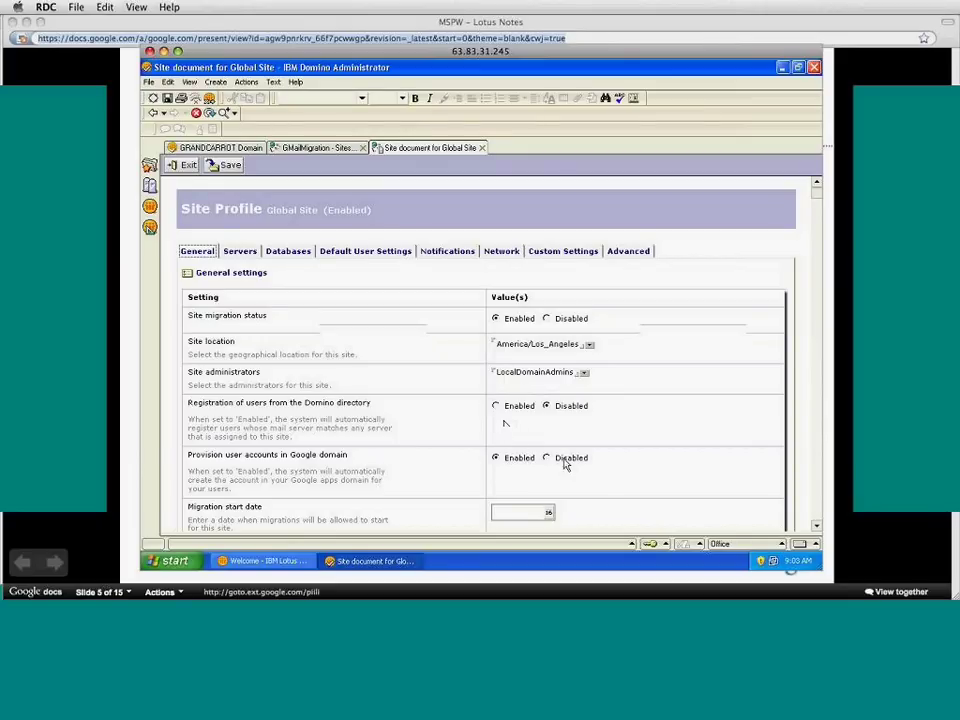
# Examine the Global Site's general settings, from migration status and user registration to migration dates and concurrent migrations
pyautogui.scroll(-2, 565, 463)
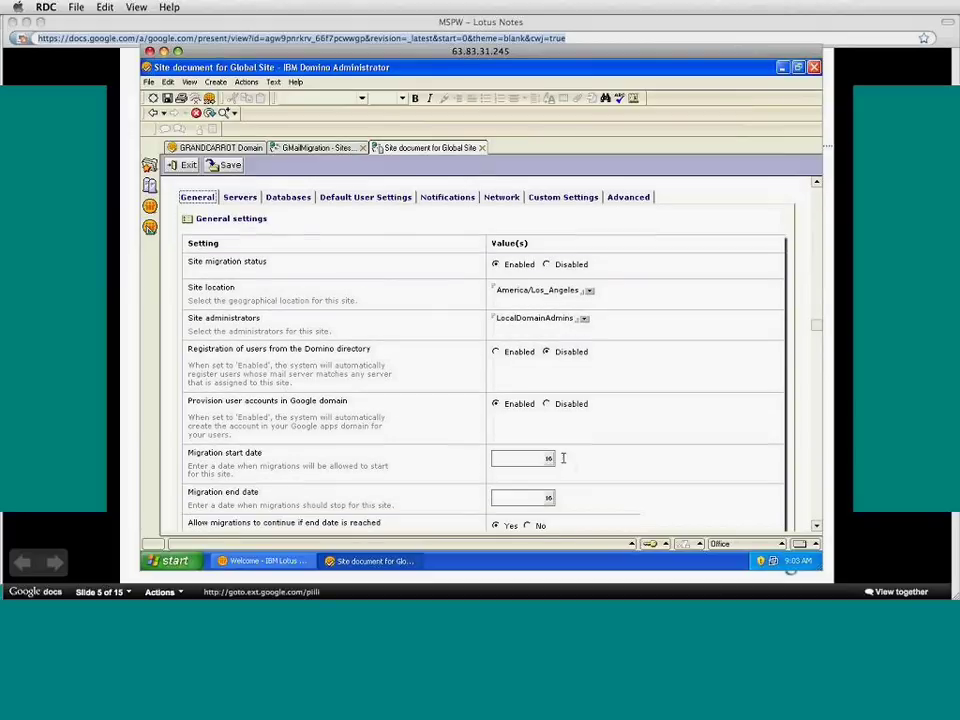
pyautogui.scroll(-1, 525, 462)
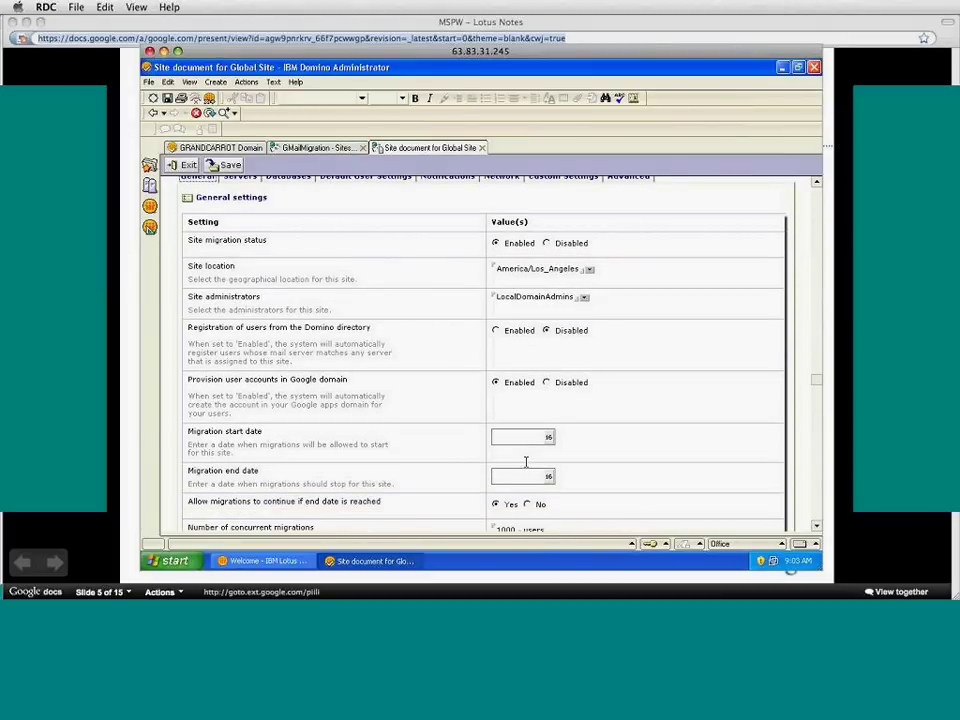
pyautogui.scroll(-1, 525, 462)
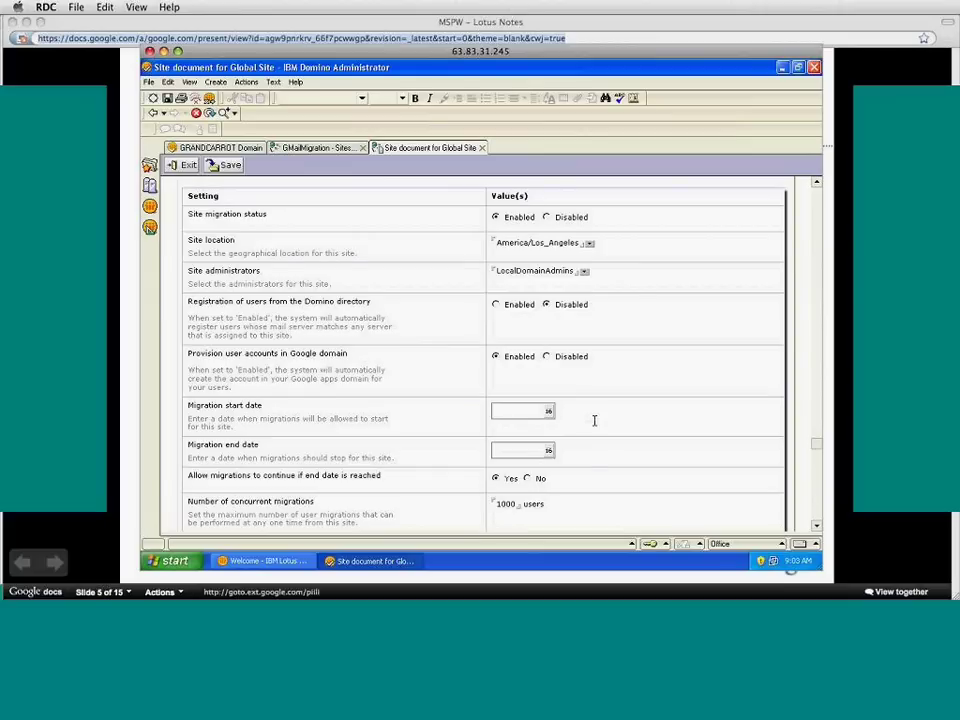
pyautogui.scroll(-1, 530, 450)
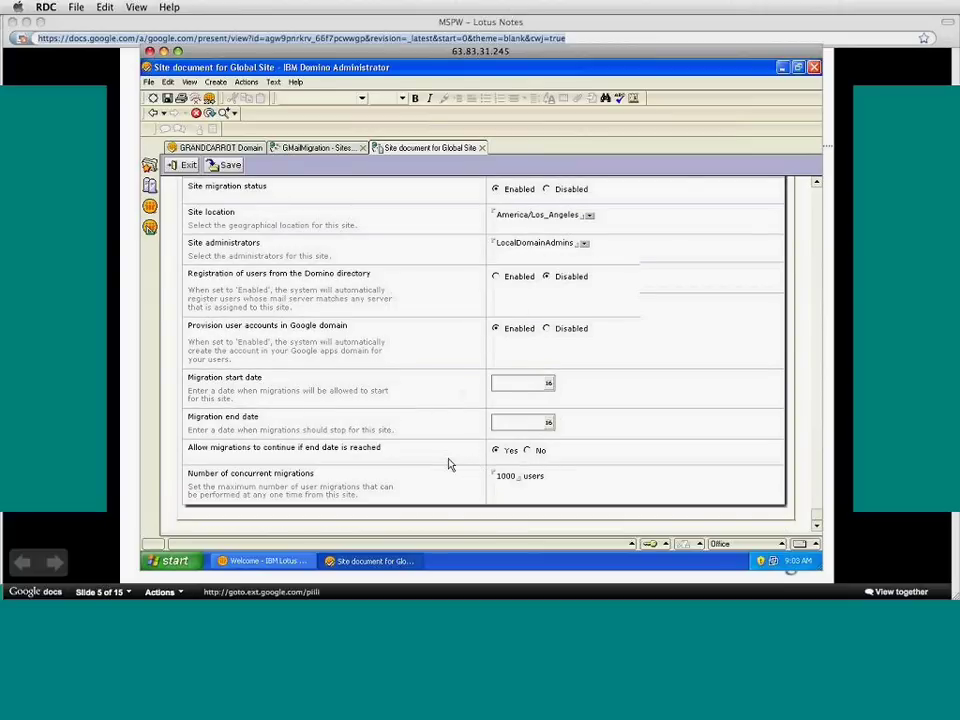
pyautogui.scroll(1, 450, 393)
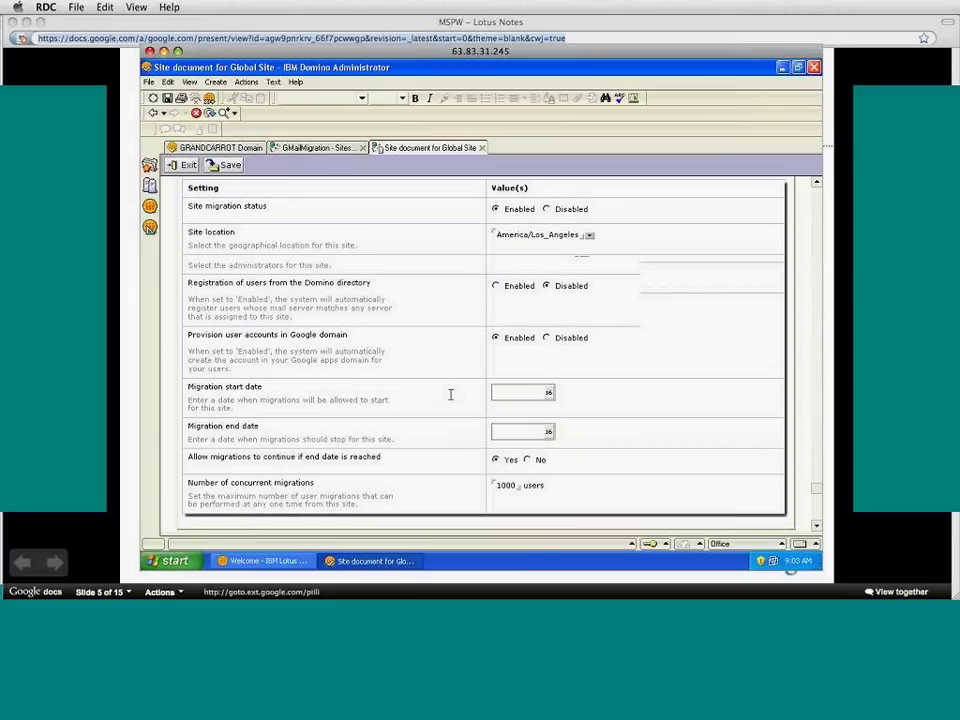
pyautogui.scroll(2, 450, 395)
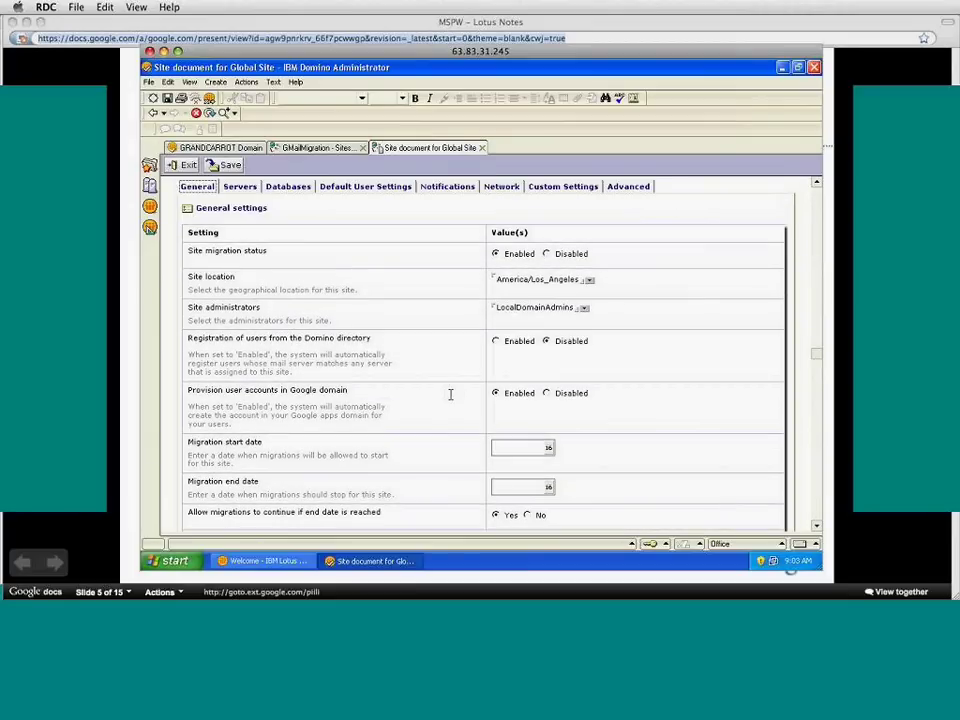
pyautogui.scroll(1, 450, 395)
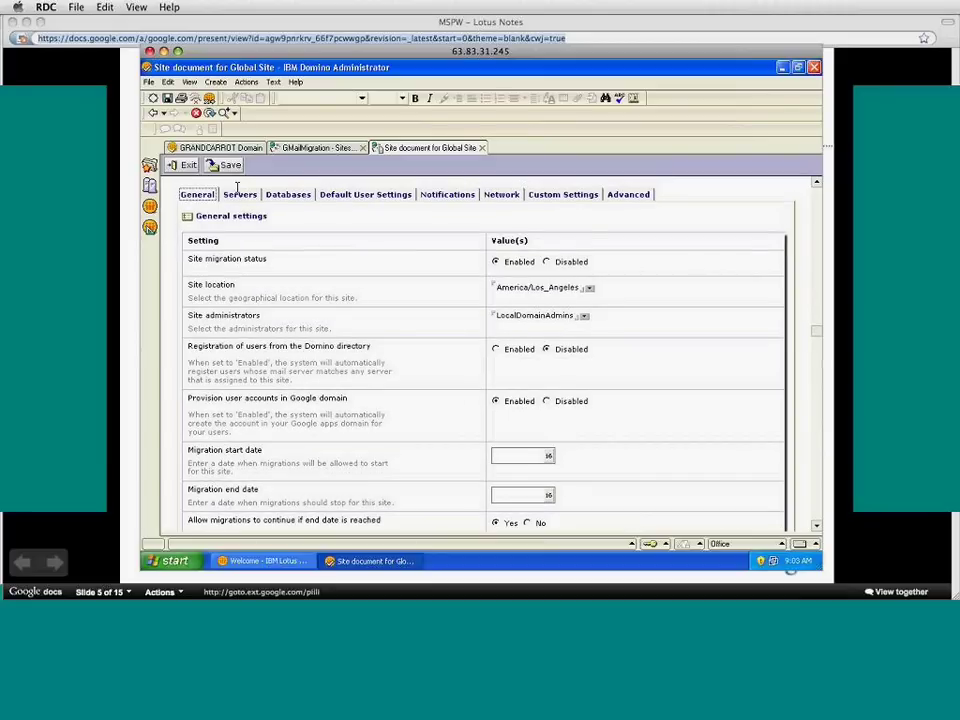
# Review the server and database settings of the Global Site profile
pyautogui.click(238, 189)
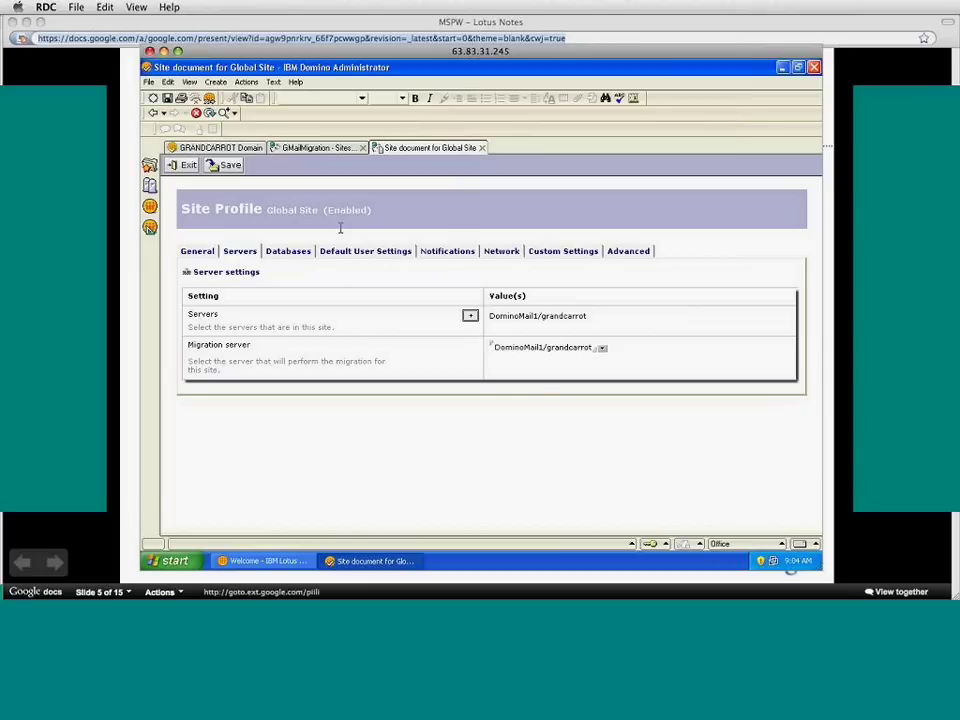
pyautogui.click(299, 256)
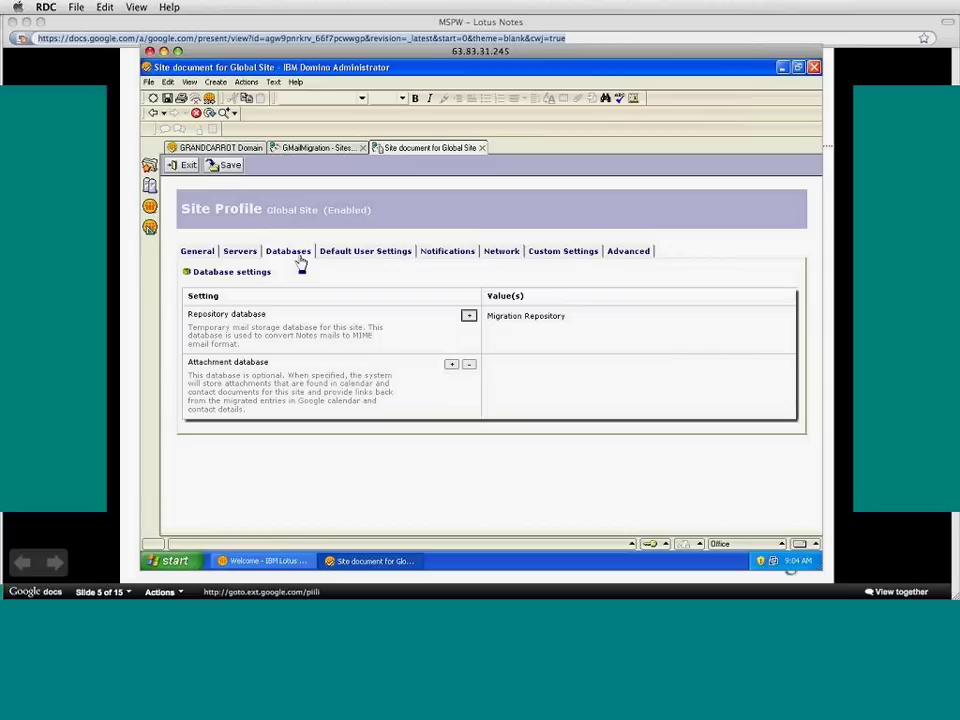
# Review the Global Site's default user settings, including folder conversion, mail exclusion folder and content controls
pyautogui.click(377, 257)
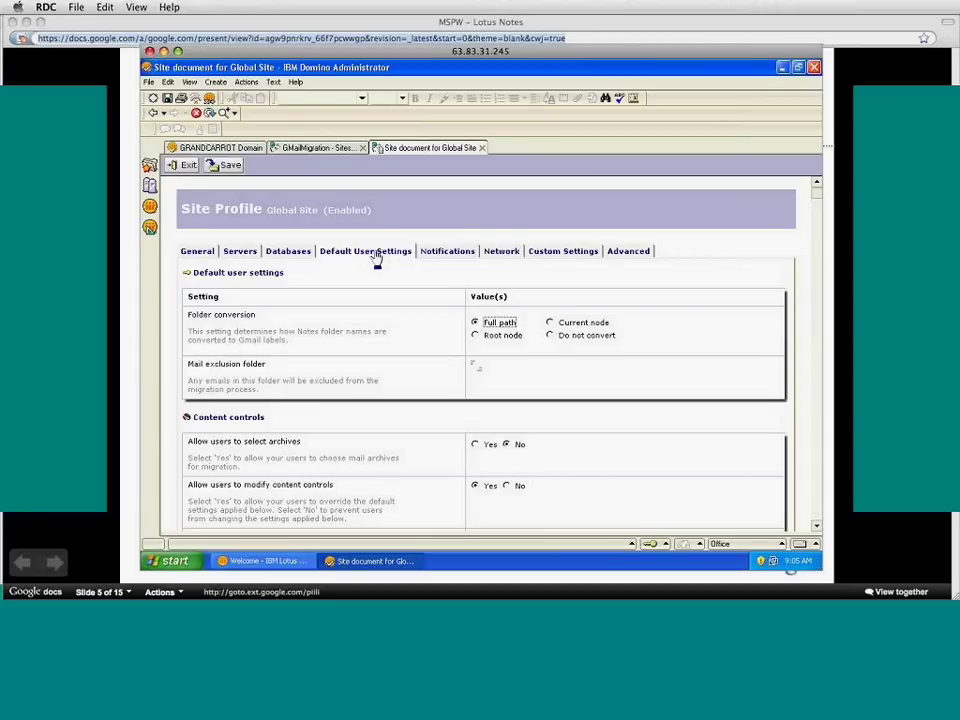
pyautogui.click(318, 148)
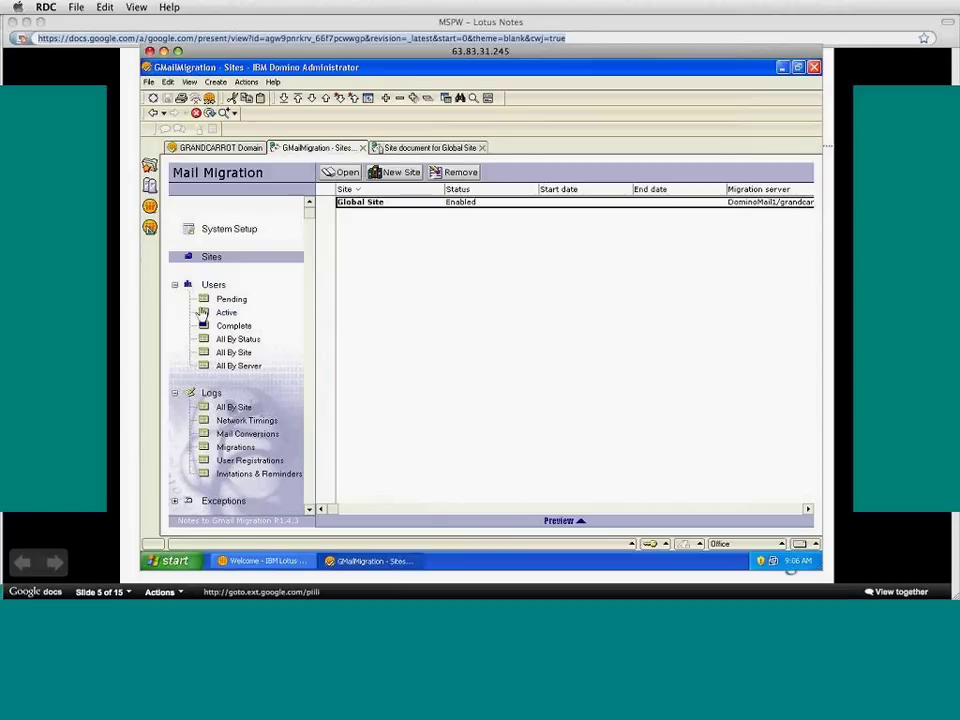
pyautogui.click(420, 150)
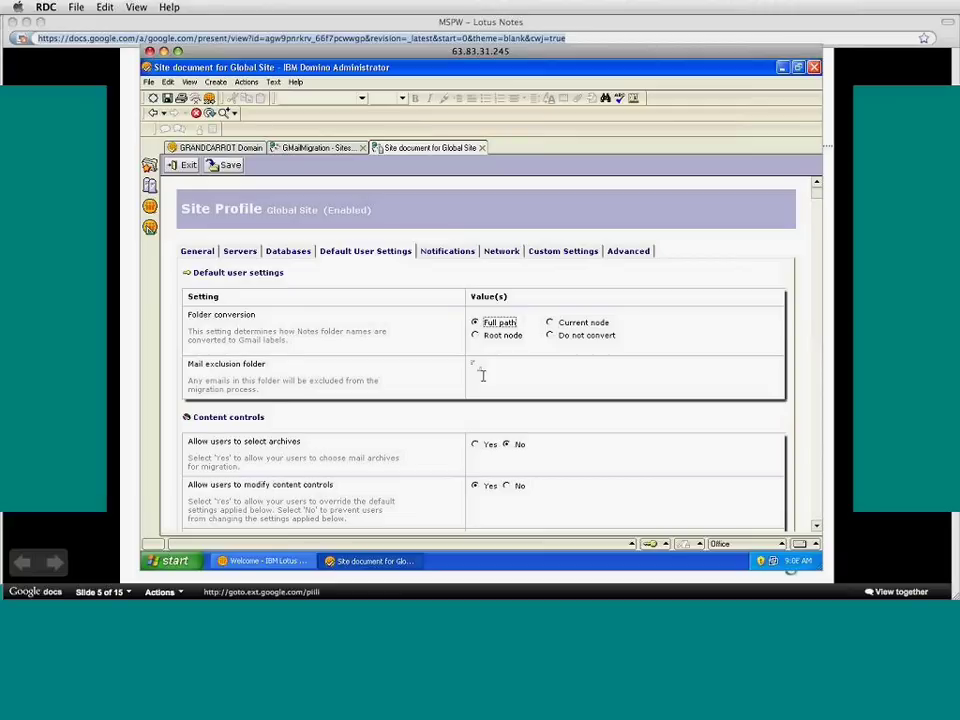
pyautogui.scroll(-1, 482, 375)
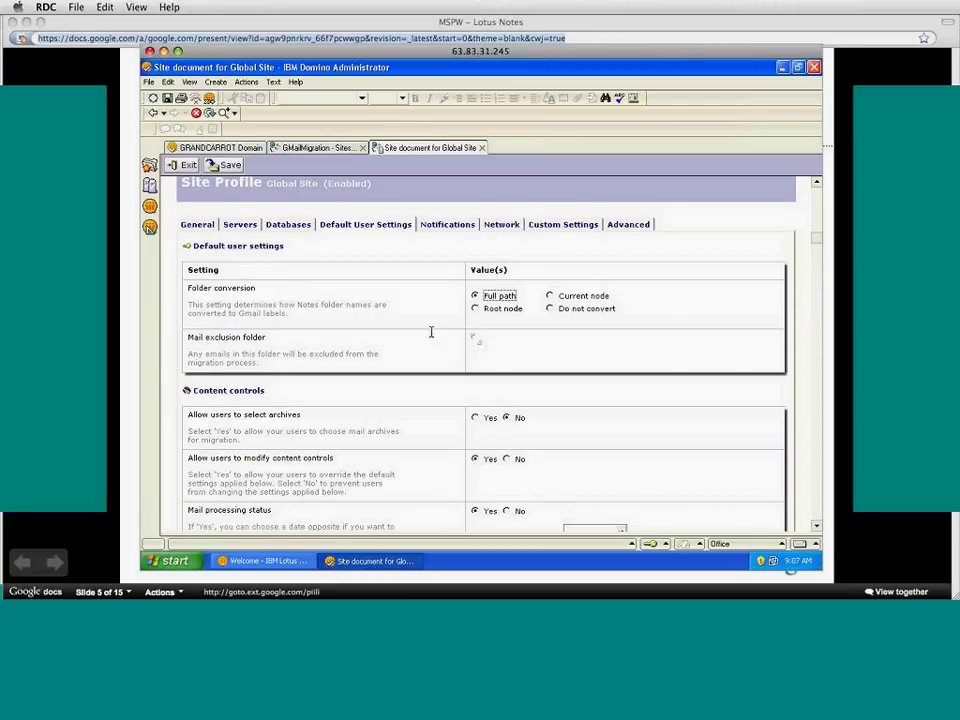
# Examine the Global Site's user notification settings, from the provisioning mail to the migration exited early mail
pyautogui.click(459, 228)
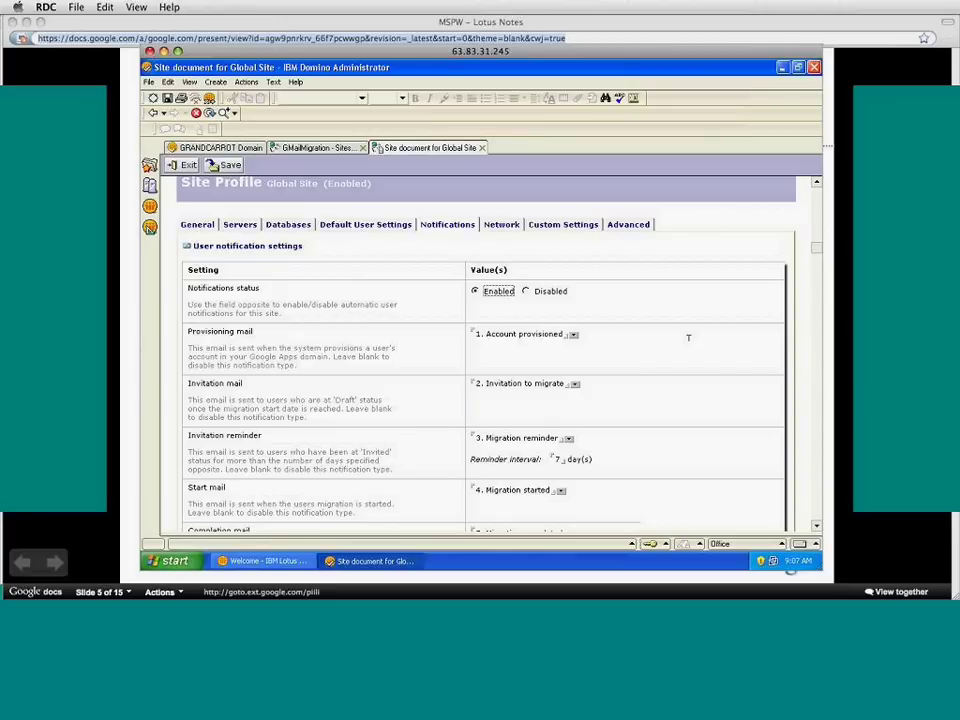
pyautogui.scroll(-3, 688, 338)
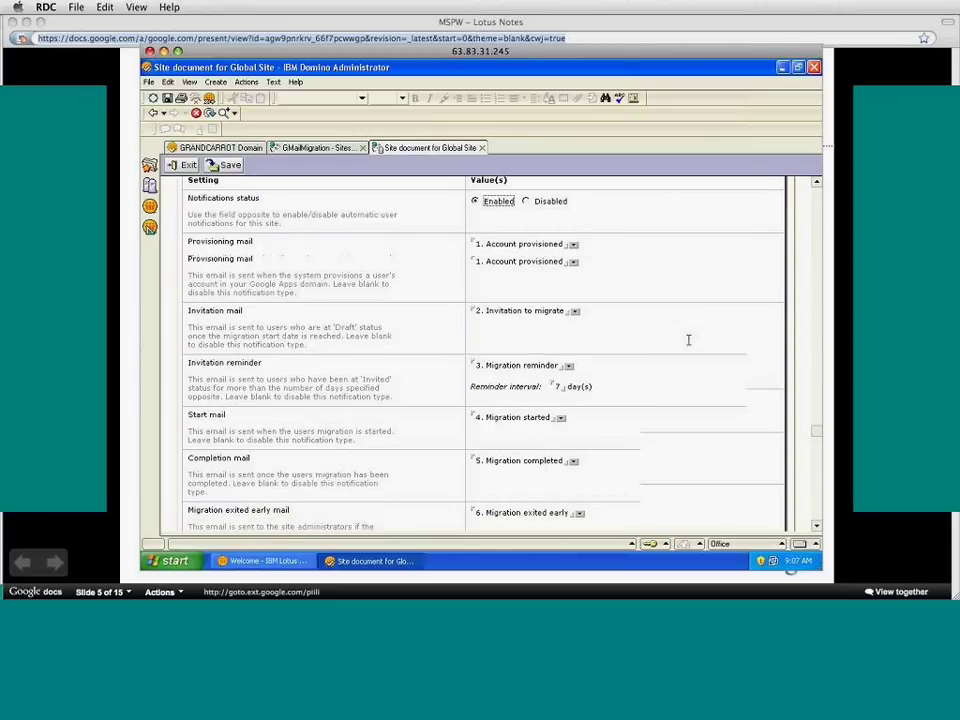
pyautogui.scroll(-1, 688, 340)
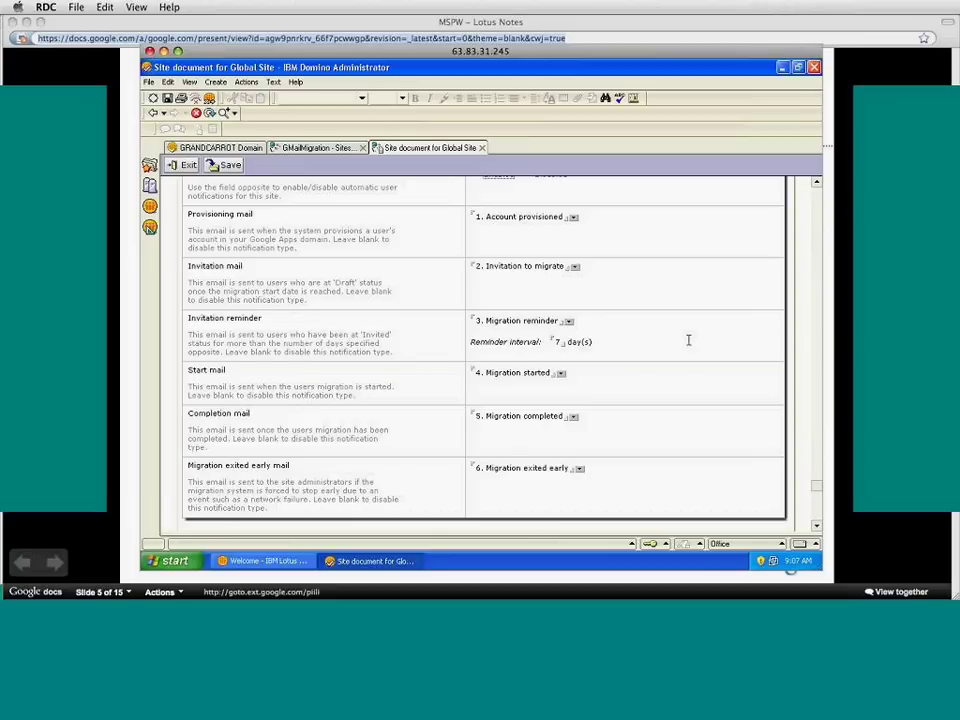
pyautogui.scroll(-1, 600, 325)
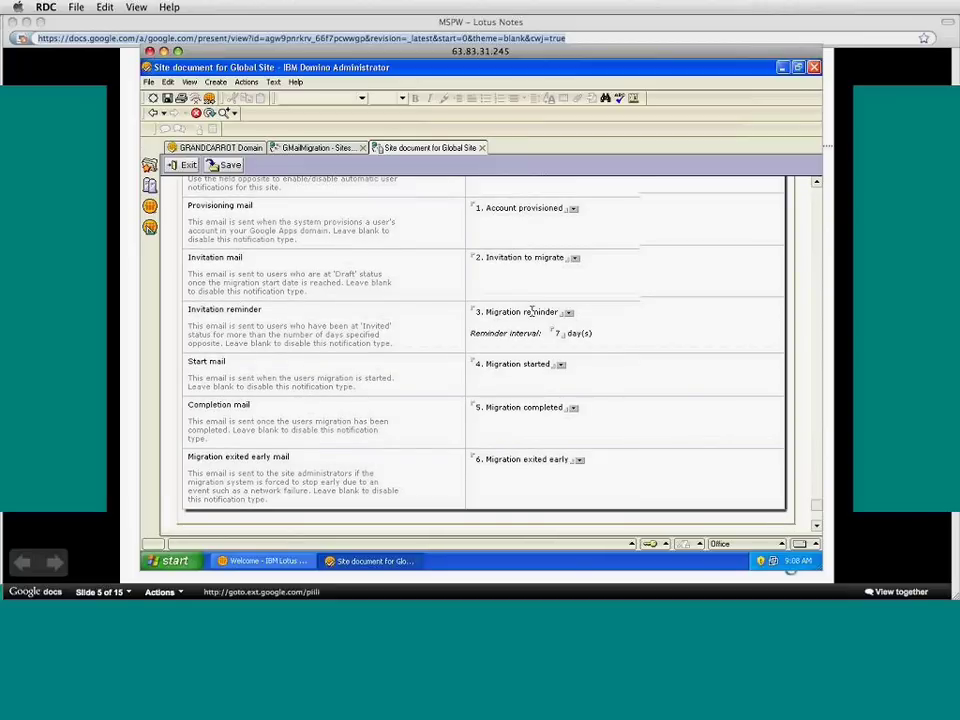
pyautogui.scroll(3, 531, 311)
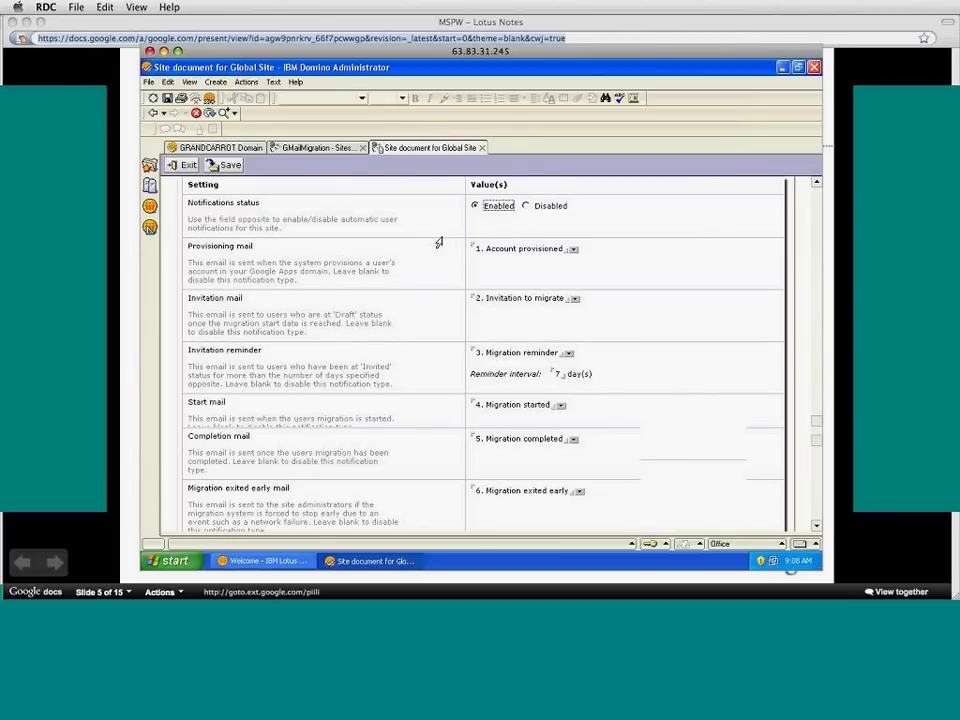
pyautogui.scroll(1, 438, 243)
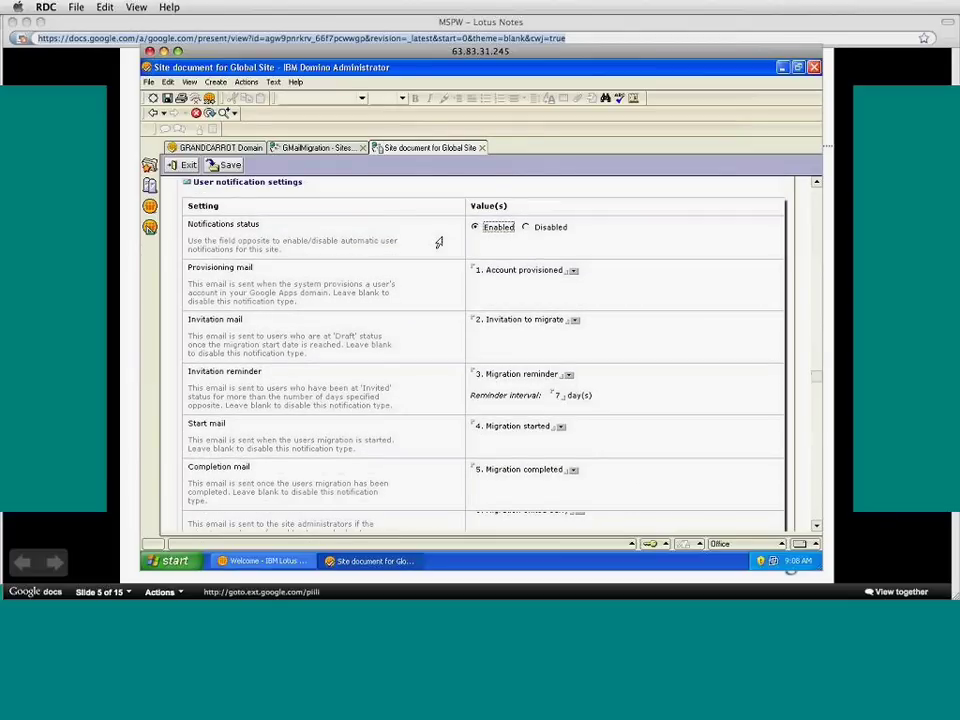
pyautogui.scroll(1, 438, 242)
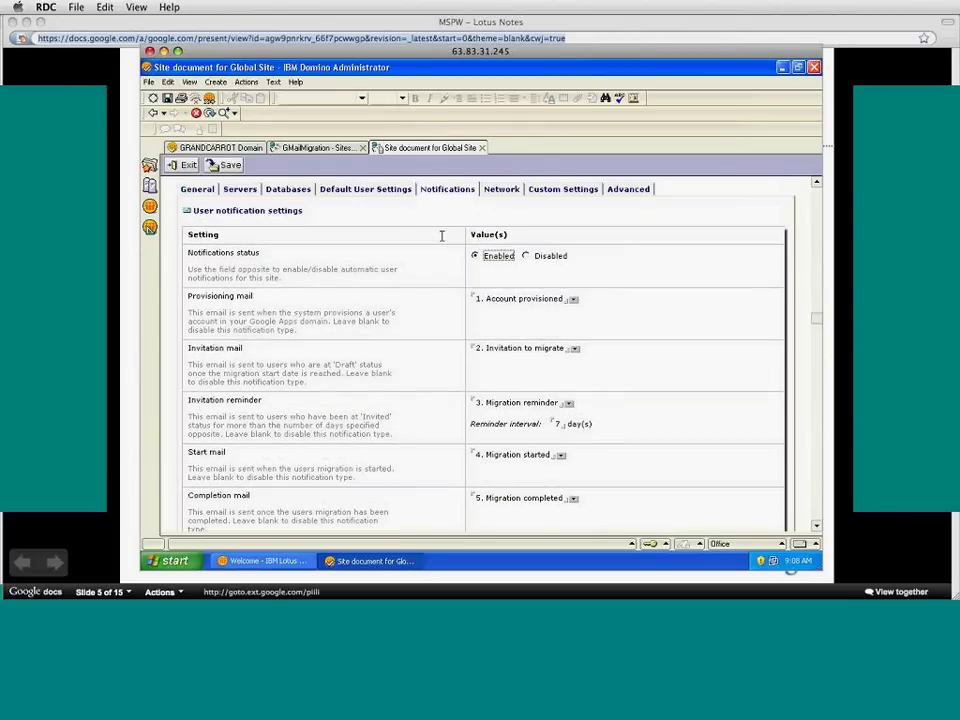
# Review the Global Site's network, custom and advanced settings, and close the site document
pyautogui.click(502, 194)
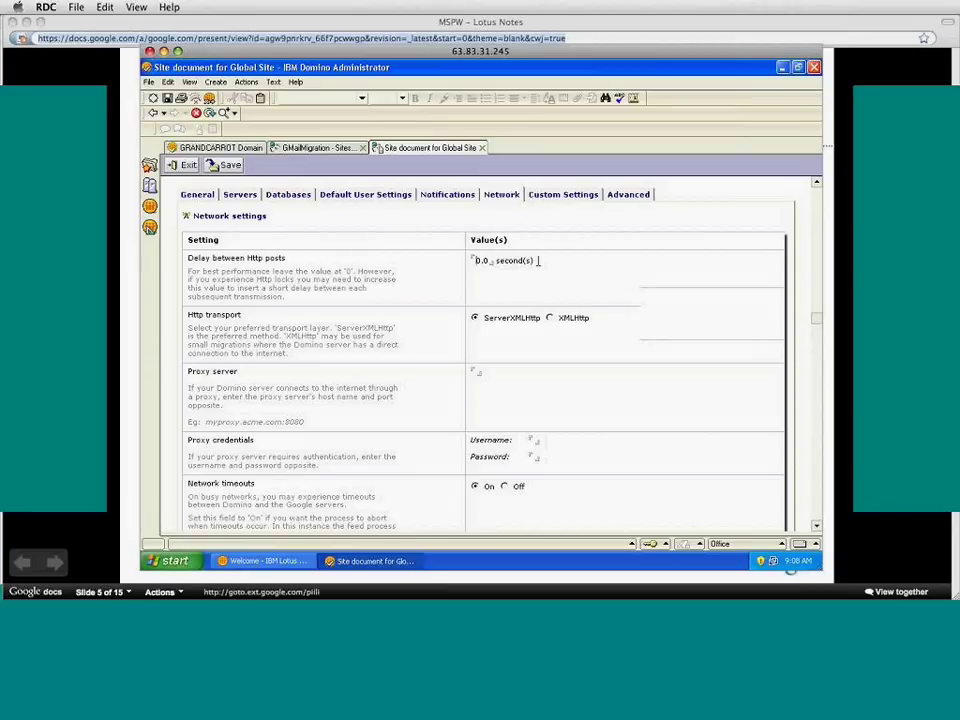
pyautogui.click(563, 198)
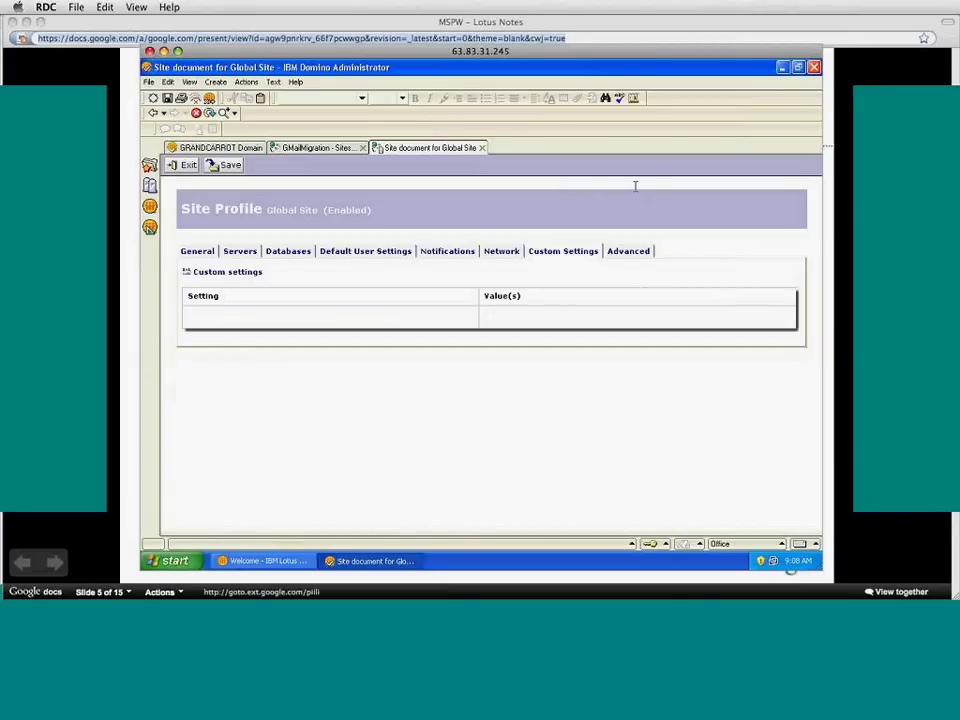
pyautogui.click(630, 254)
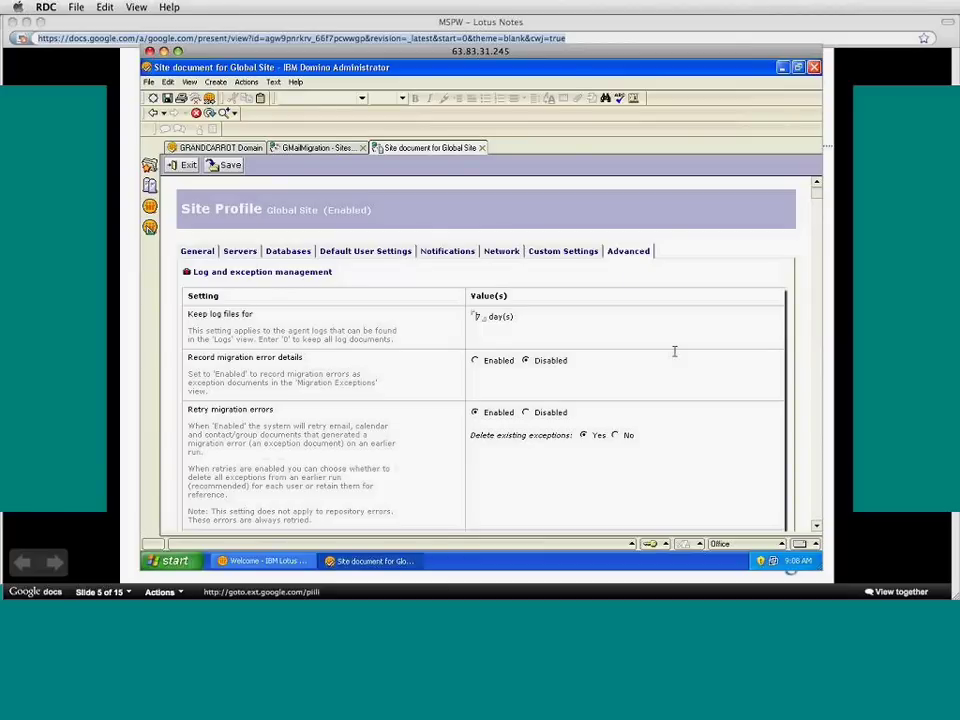
pyautogui.click(480, 148)
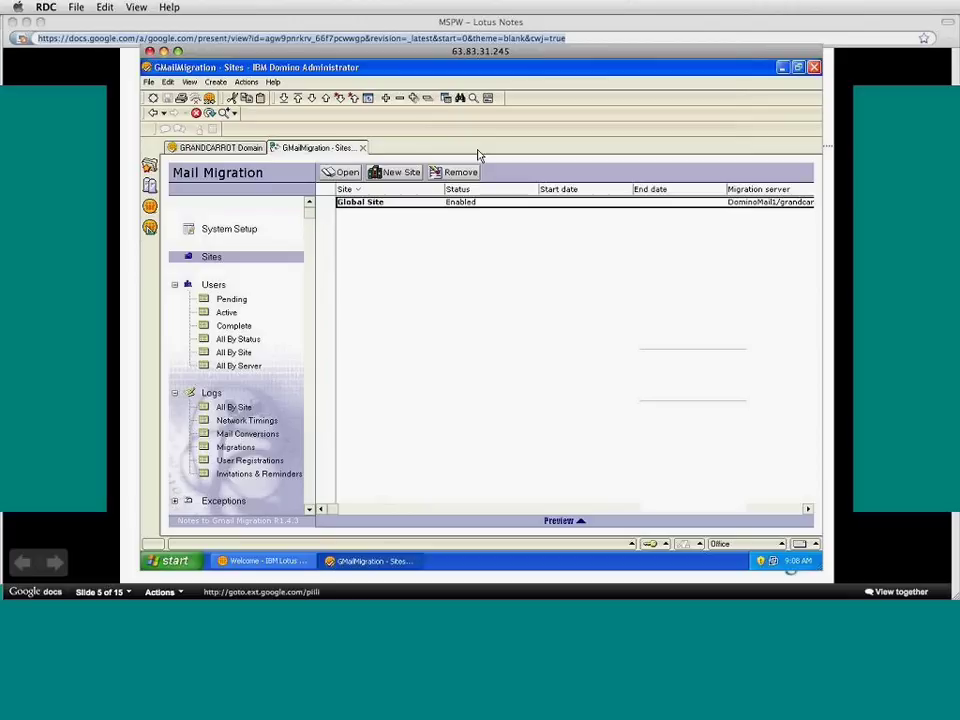
# Review the pending, active and complete user lists, expanding the Invited category among the pending users
pyautogui.click(218, 289)
pyautogui.click(218, 289)
pyautogui.click(236, 300)
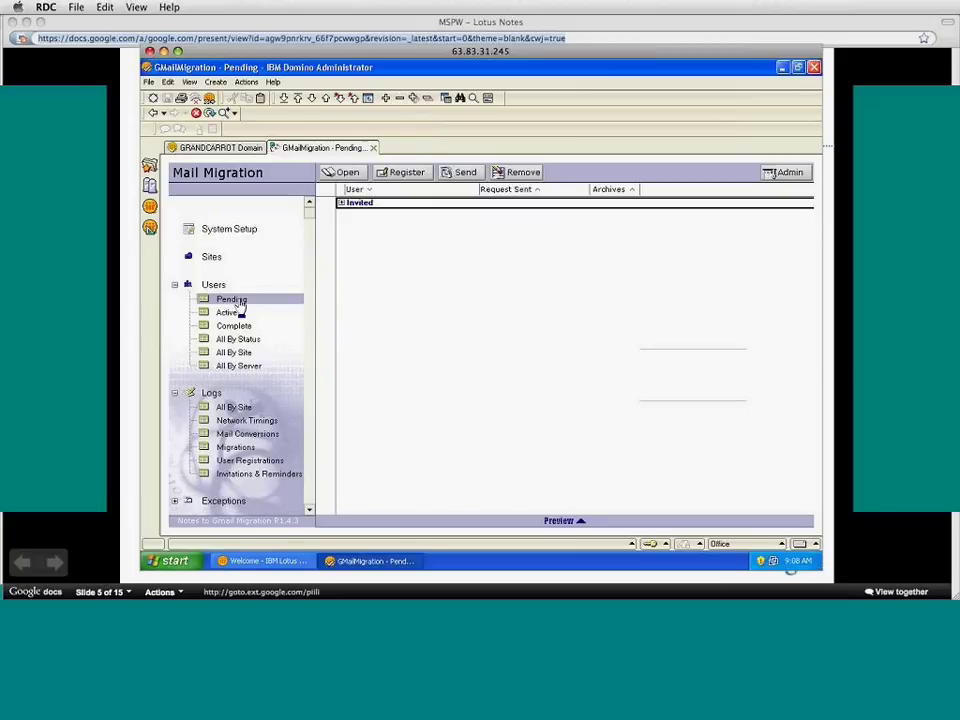
pyautogui.click(341, 203)
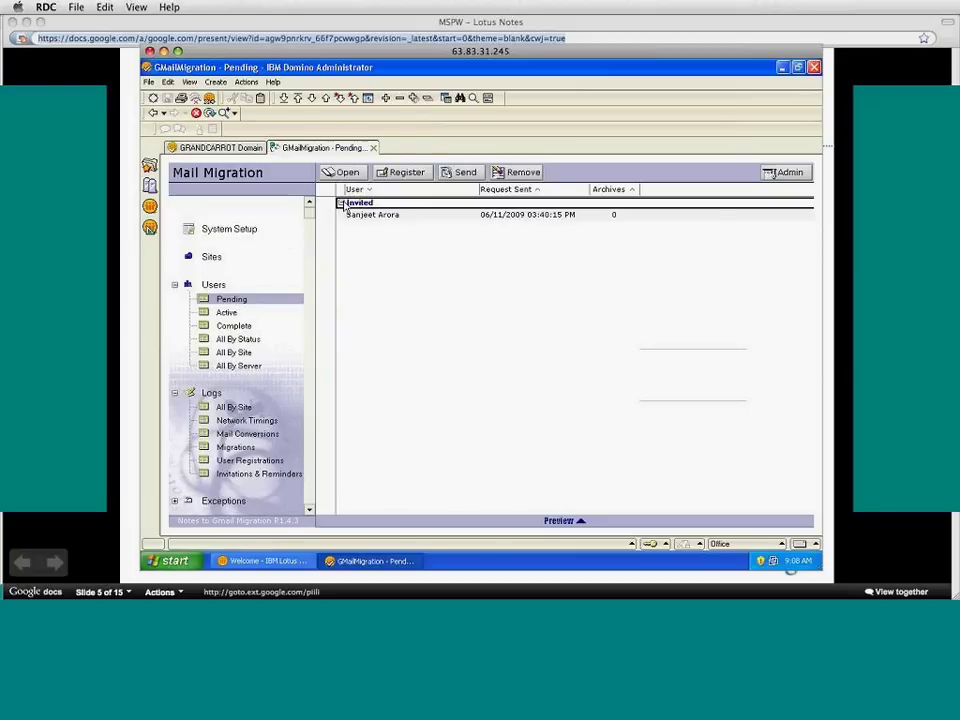
pyautogui.click(374, 217)
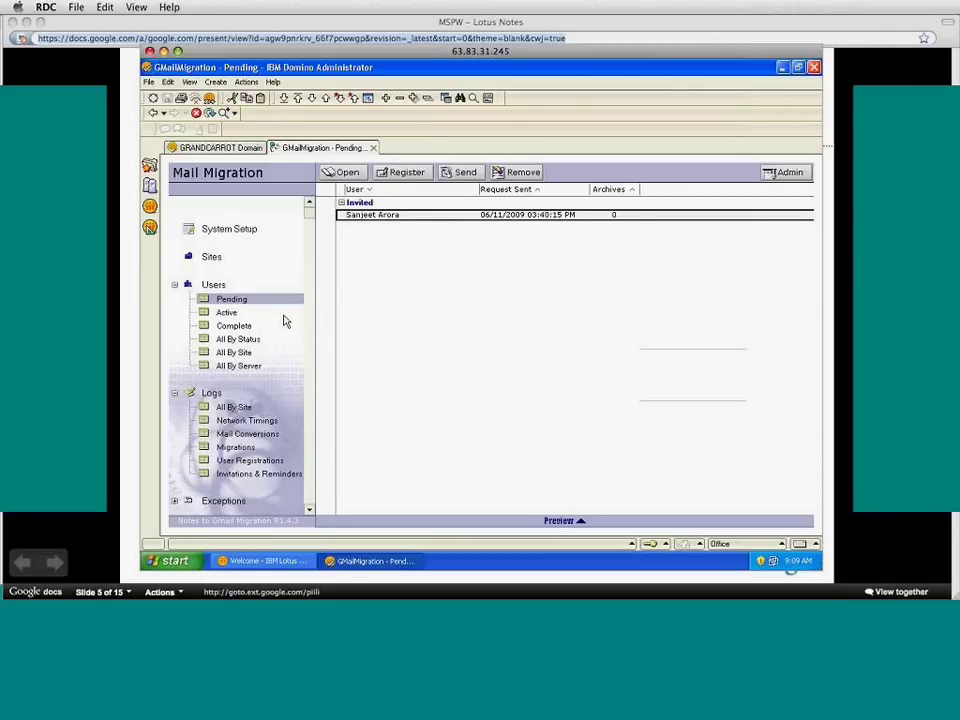
pyautogui.click(213, 314)
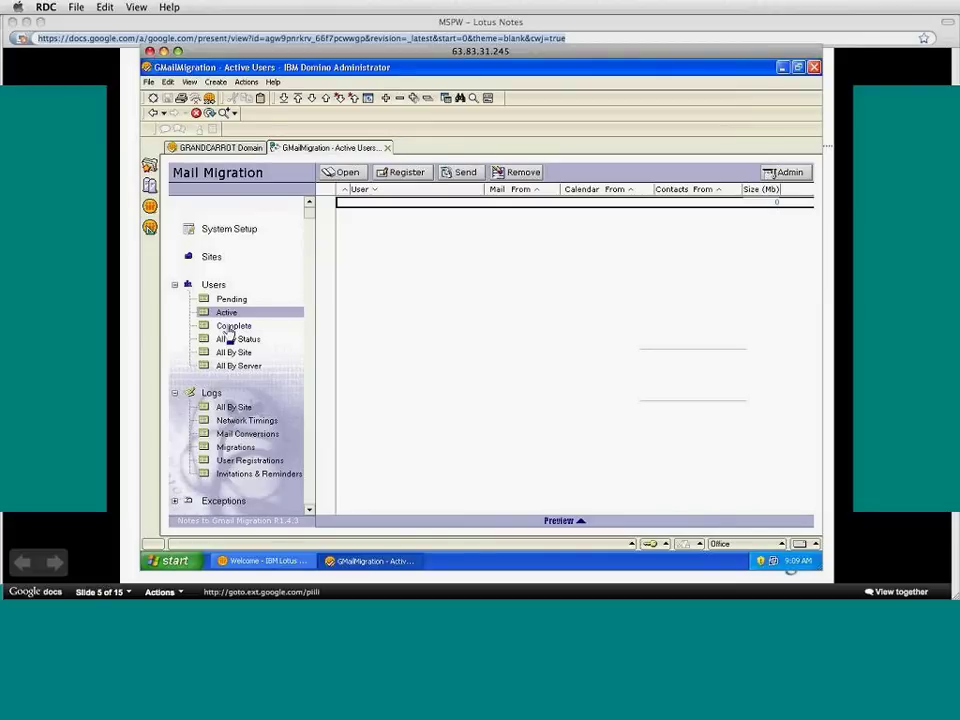
pyautogui.click(229, 326)
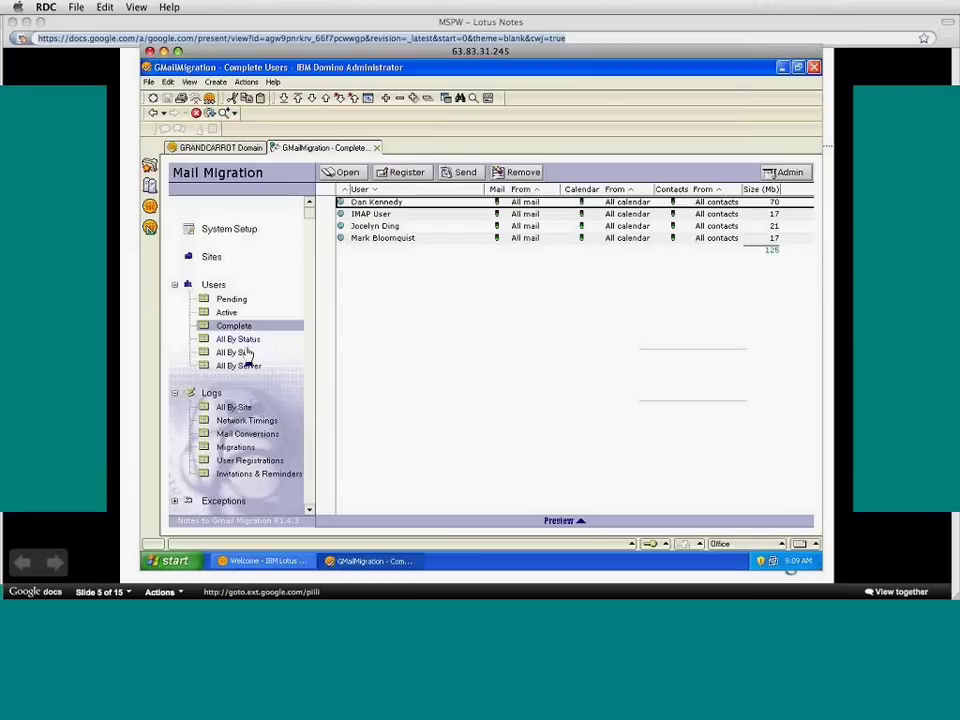
# Return to the pending users, view the bulk entry form for registering multiple users, and exit it
pyautogui.click(230, 300)
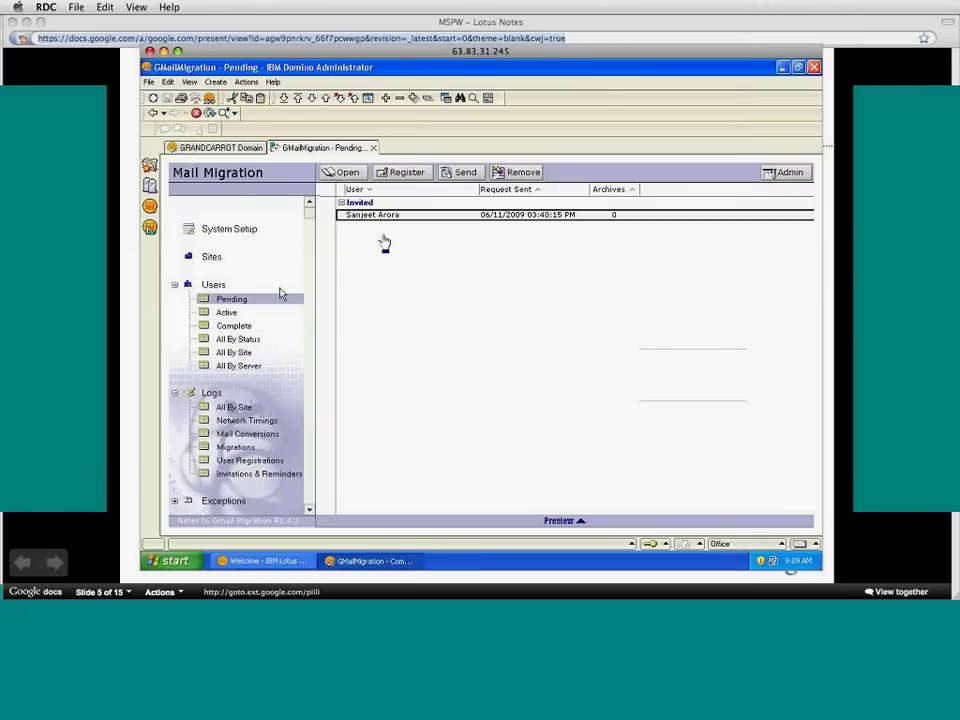
pyautogui.click(412, 175)
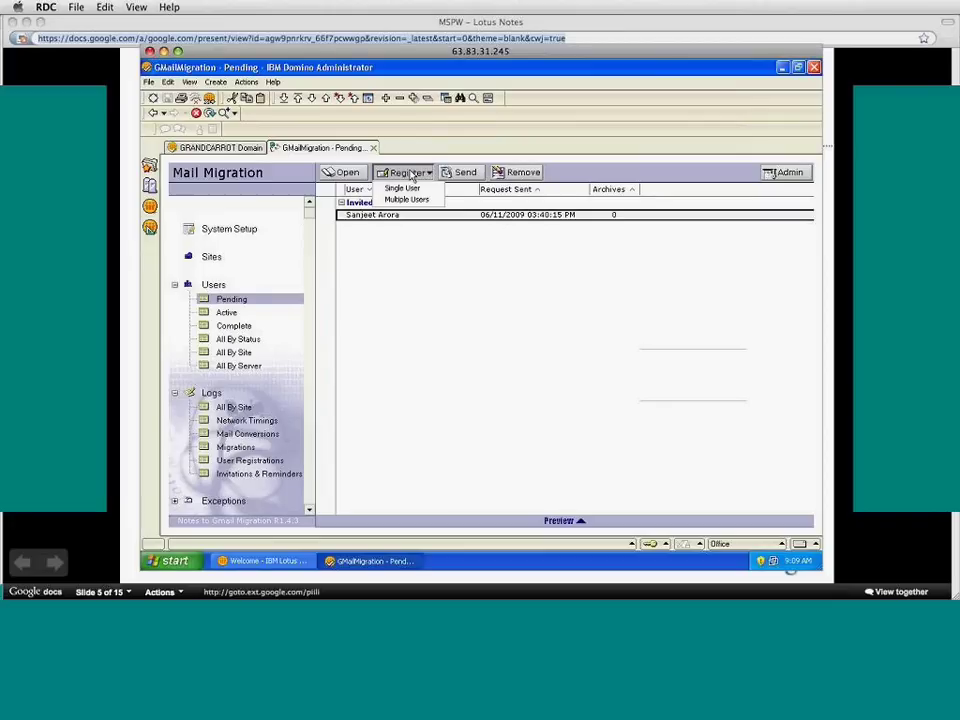
pyautogui.click(396, 187)
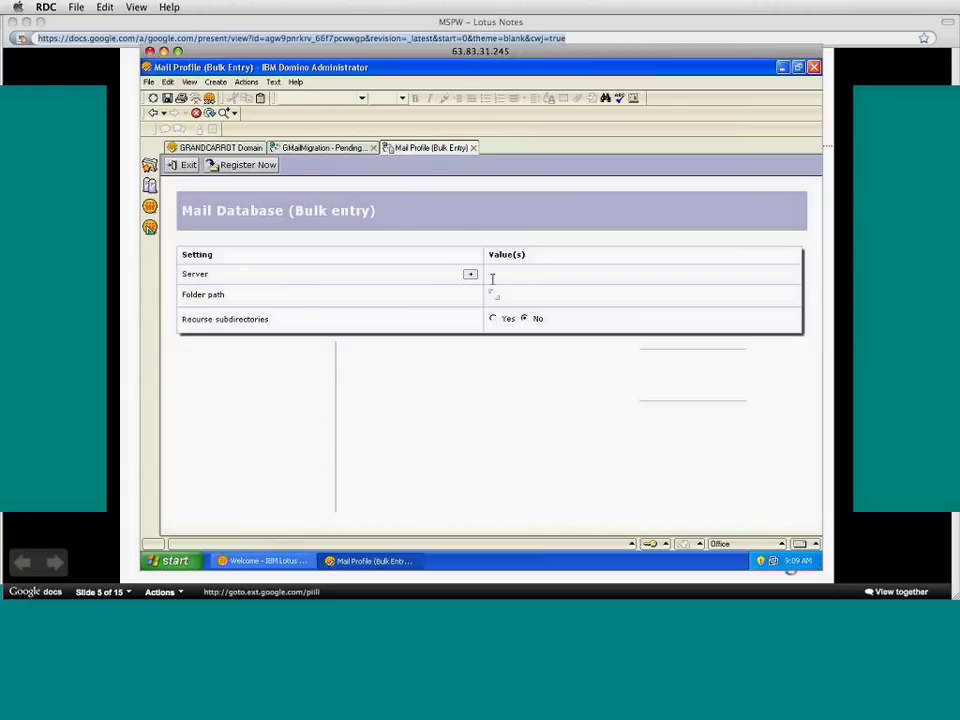
pyautogui.click(185, 166)
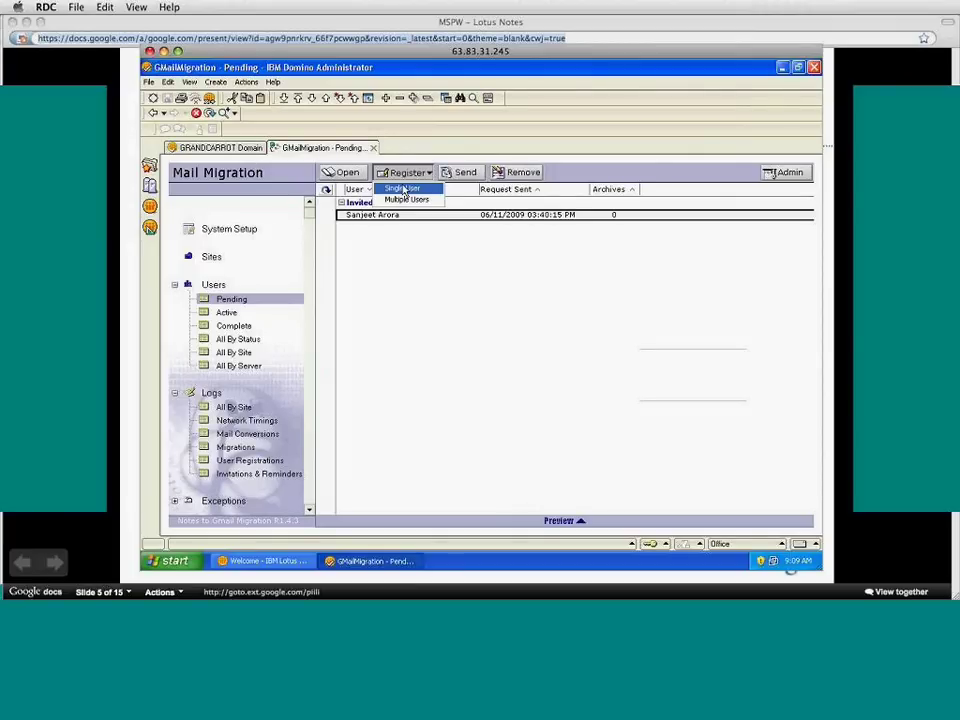
# Start a single-user registration, browse the databases on server DominoMail1/grandcarrot for the user's mail file, and discard the draft profile
pyautogui.click(403, 189)
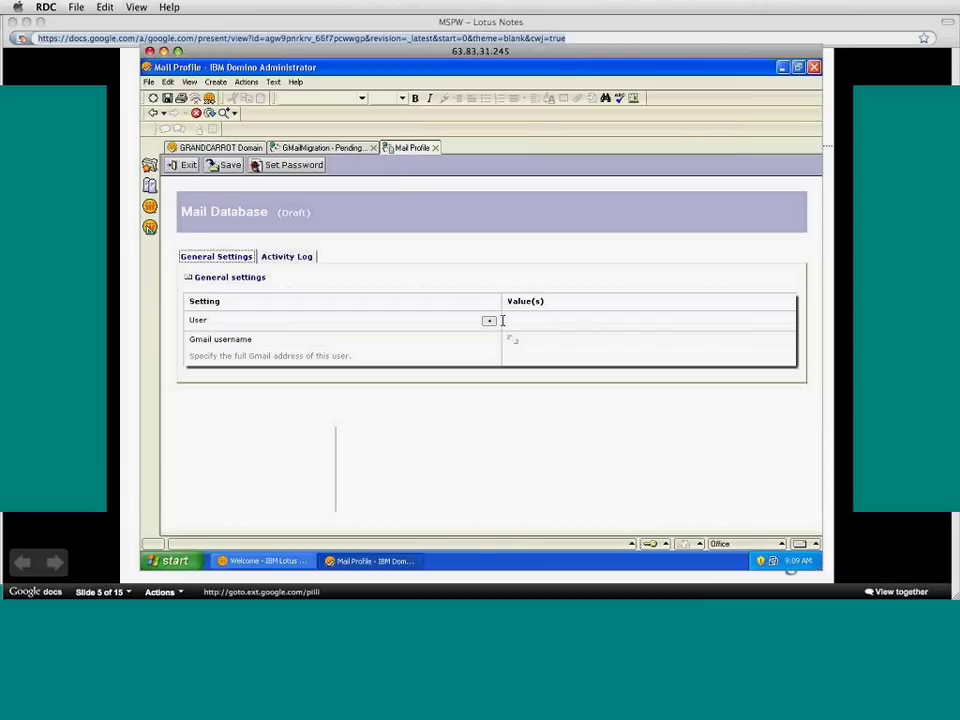
pyautogui.click(488, 320)
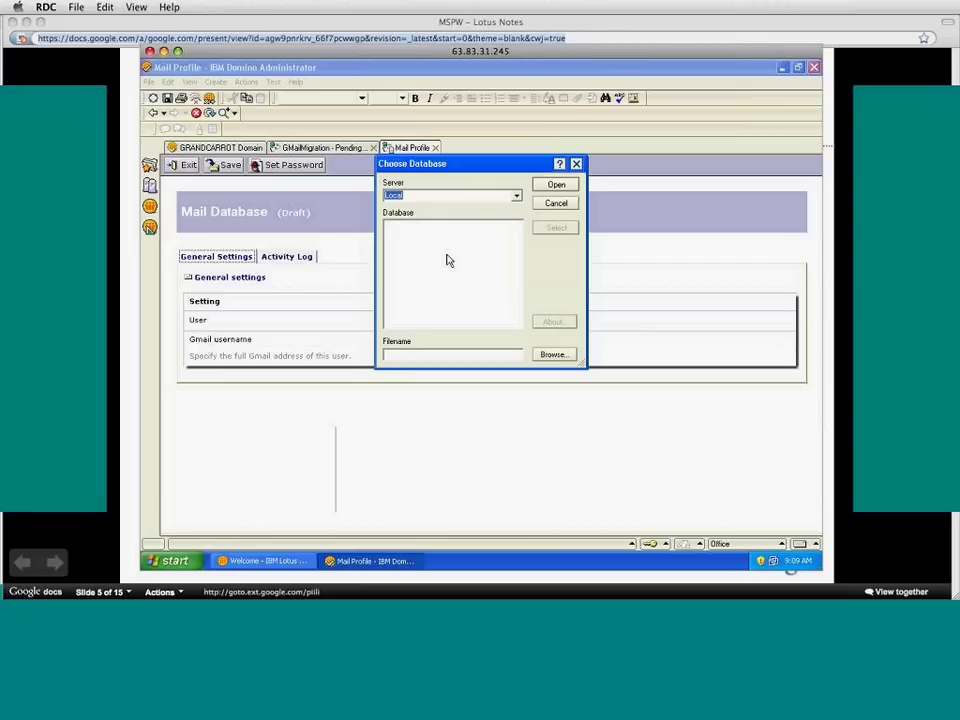
pyautogui.click(516, 198)
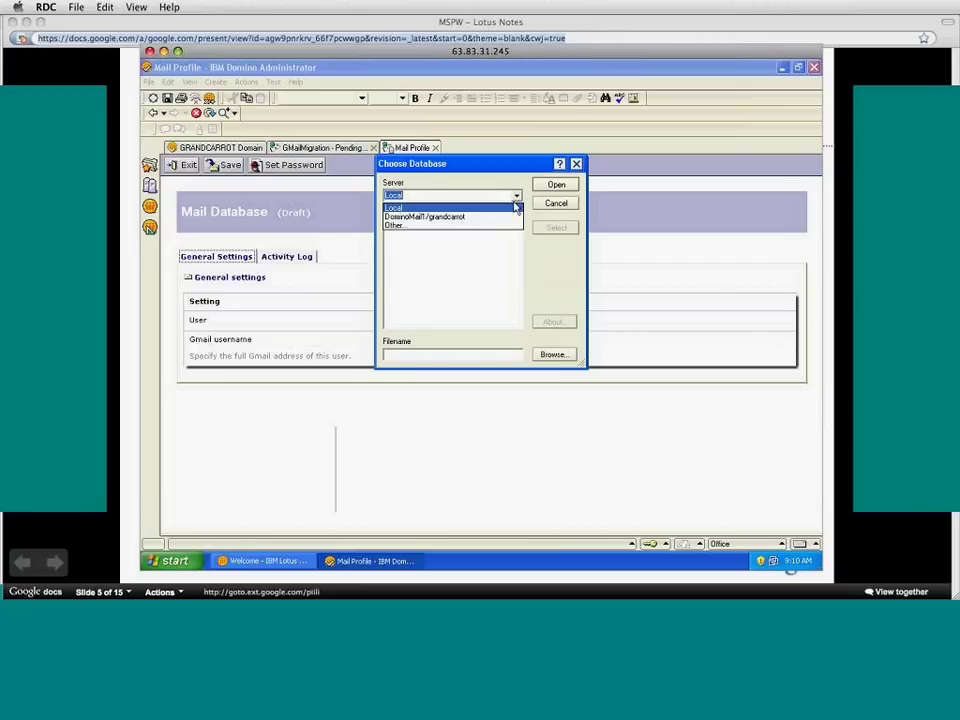
pyautogui.click(487, 216)
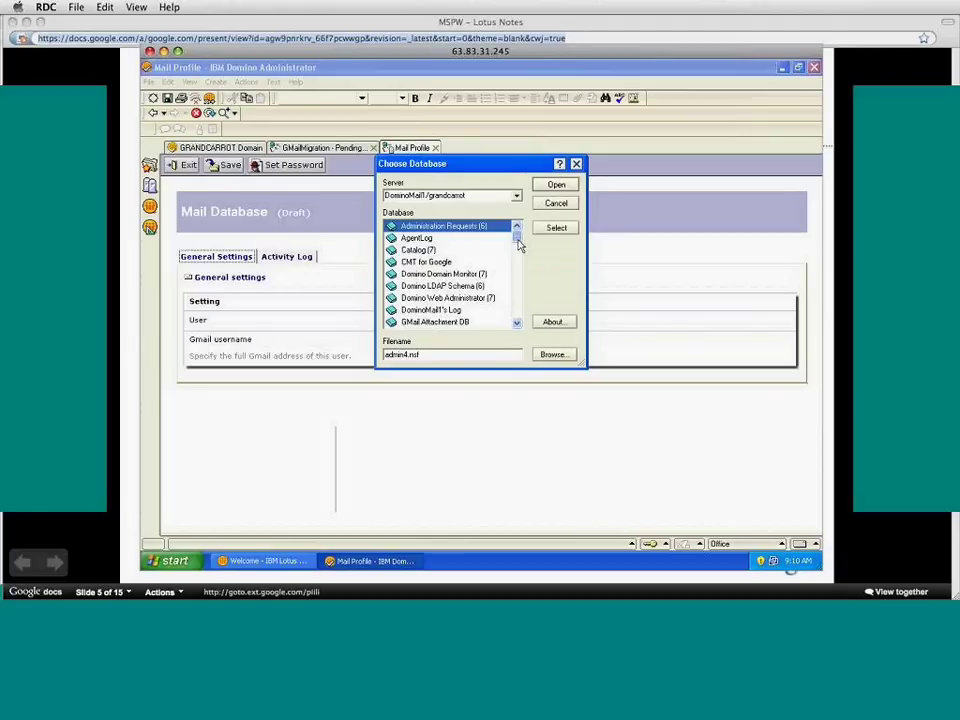
pyautogui.moveTo(519, 245); pyautogui.dragTo(523, 311)
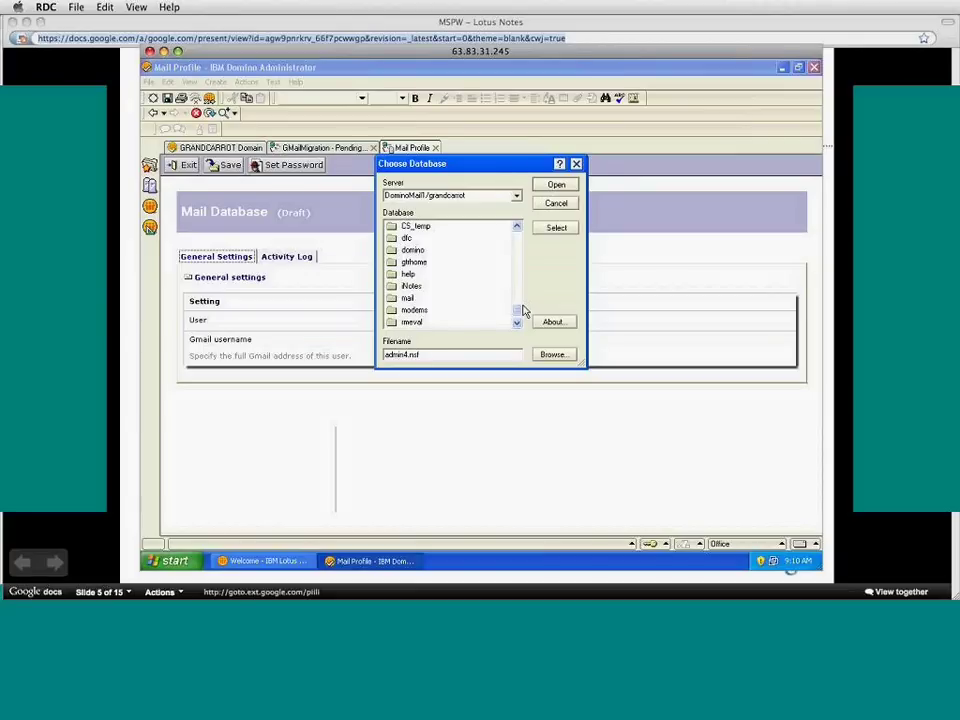
pyautogui.click(560, 184)
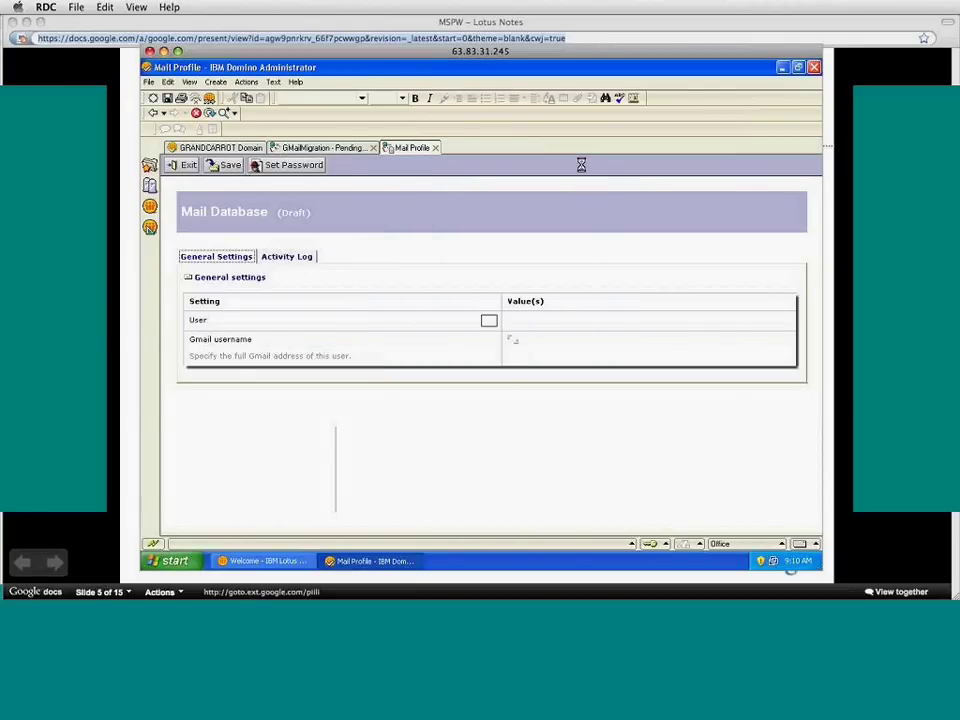
pyautogui.click(435, 147)
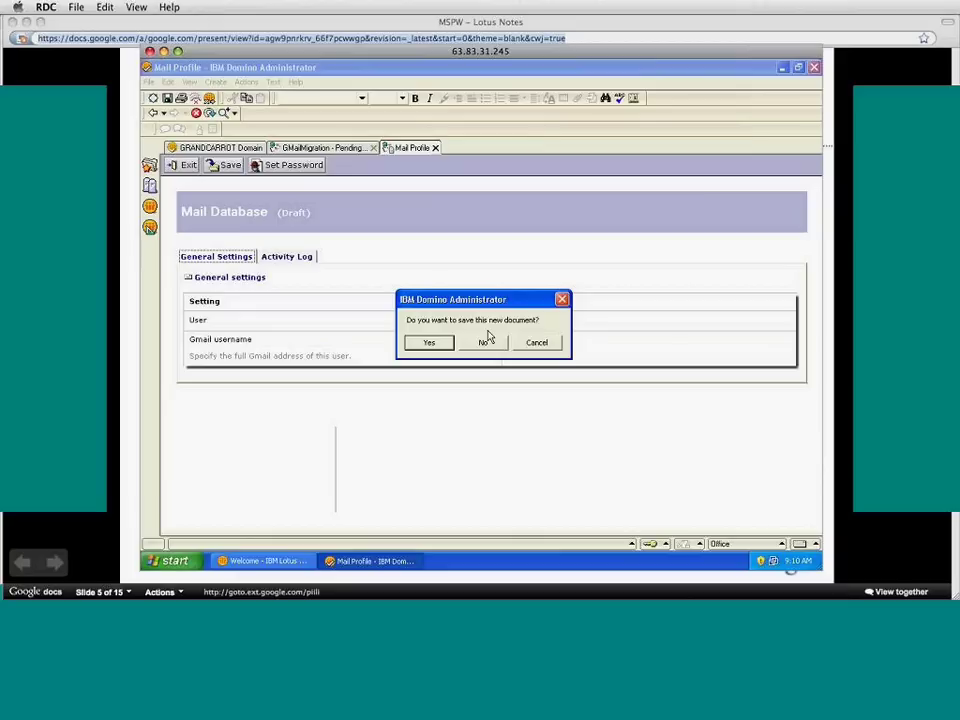
pyautogui.click(484, 342)
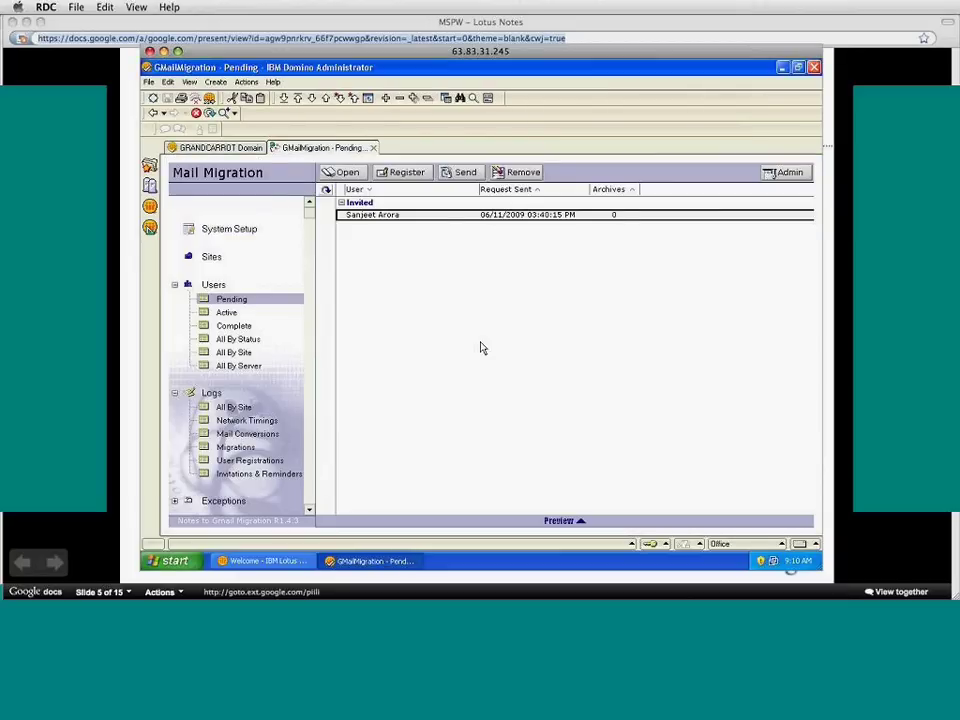
# Inspect the Global Site's migration logs by reading the 16/07 08:57 entry, and exit that log
pyautogui.click(236, 449)
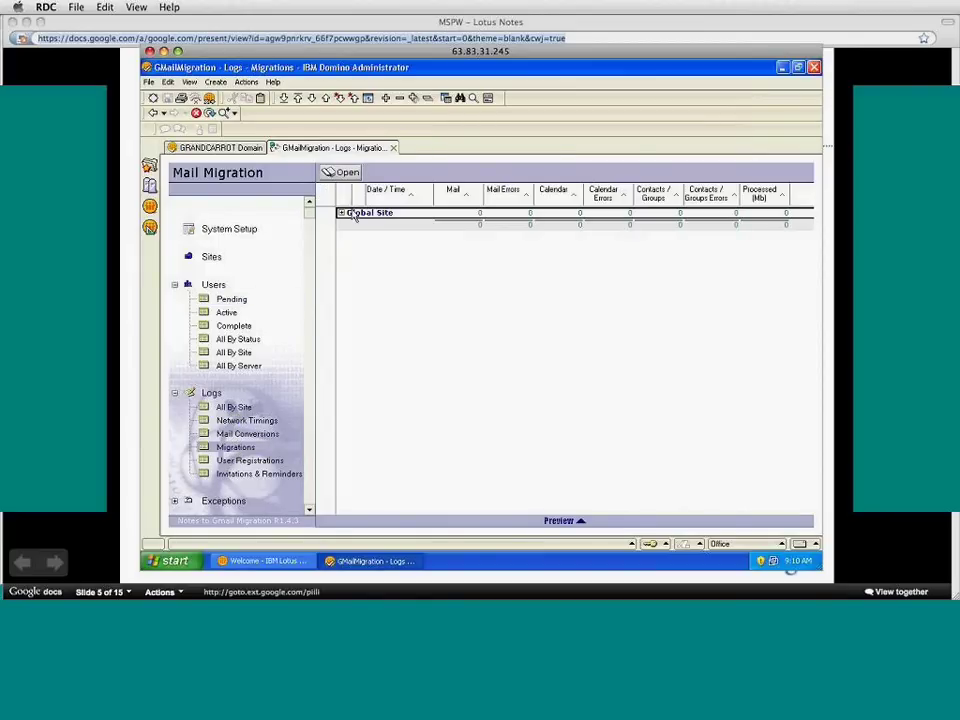
pyautogui.click(343, 213)
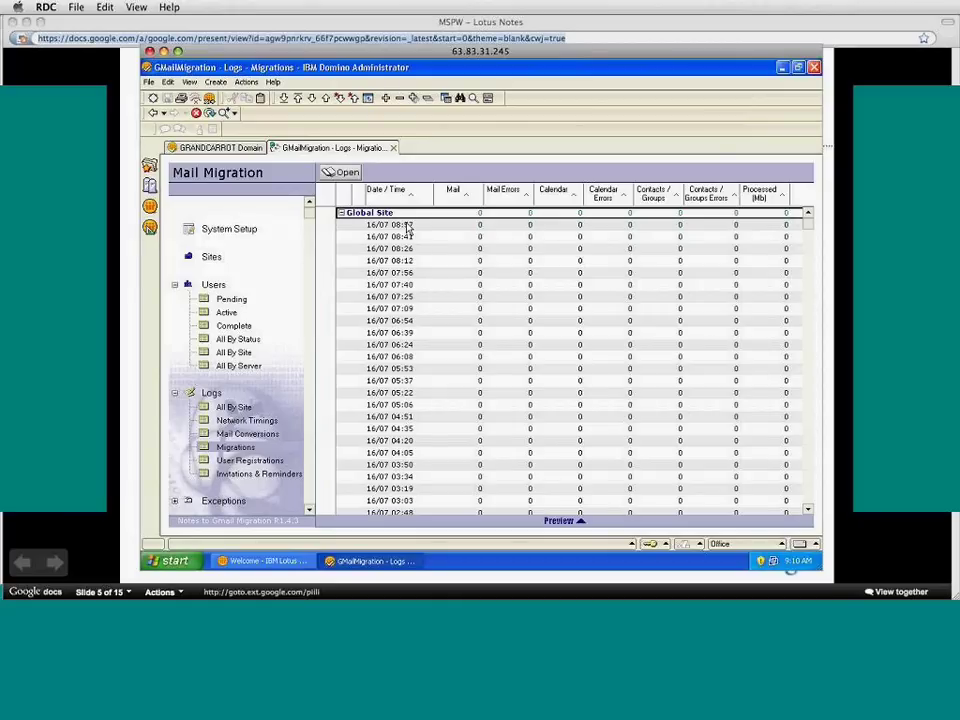
pyautogui.doubleClick(400, 225)
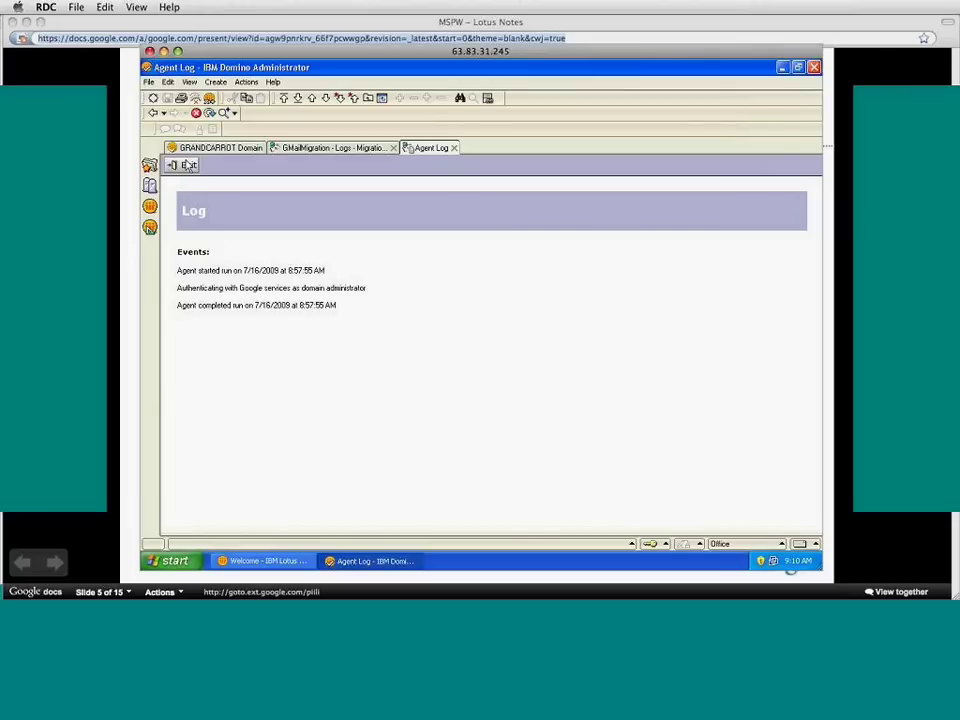
pyautogui.click(185, 165)
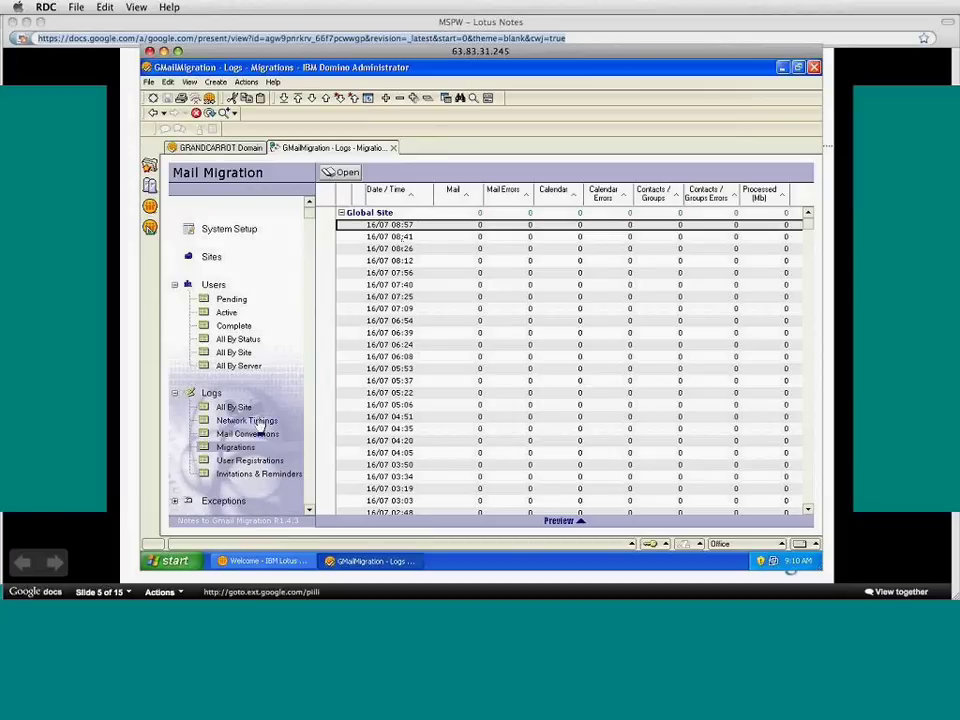
# Check the user registration logs and read the 16/07 01:00 invitations and reminders log, exiting it when done
pyautogui.click(240, 461)
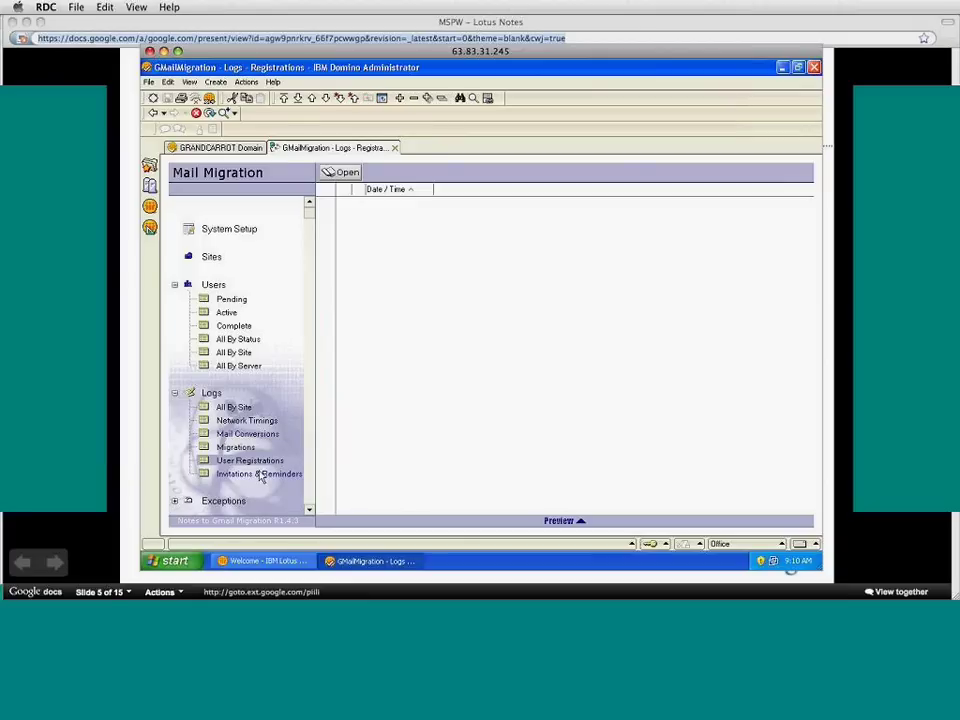
pyautogui.click(259, 473)
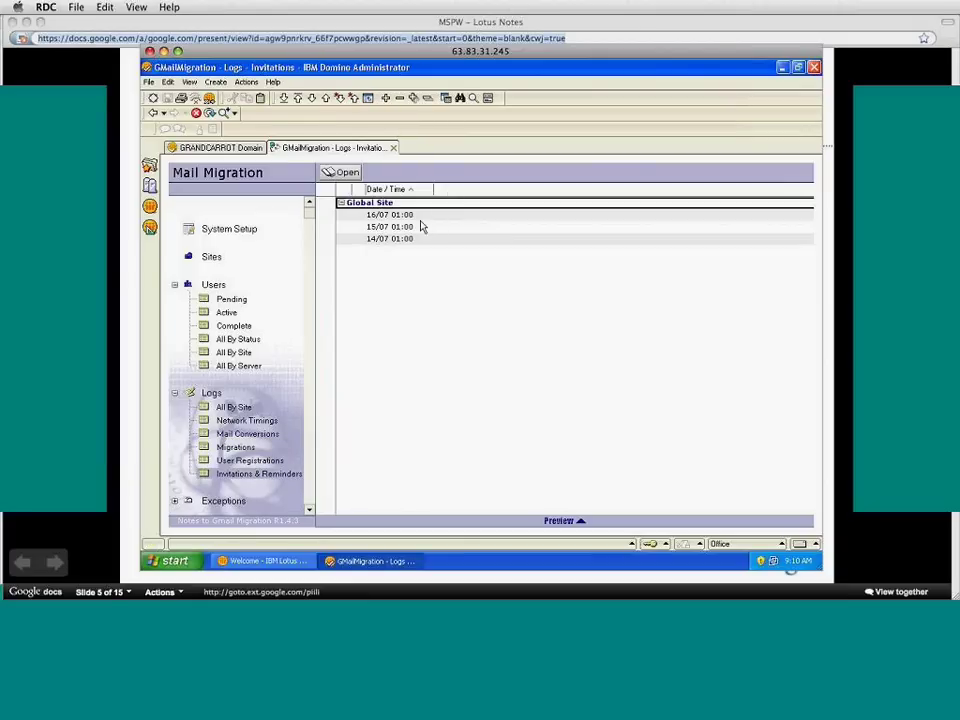
pyautogui.doubleClick(418, 216)
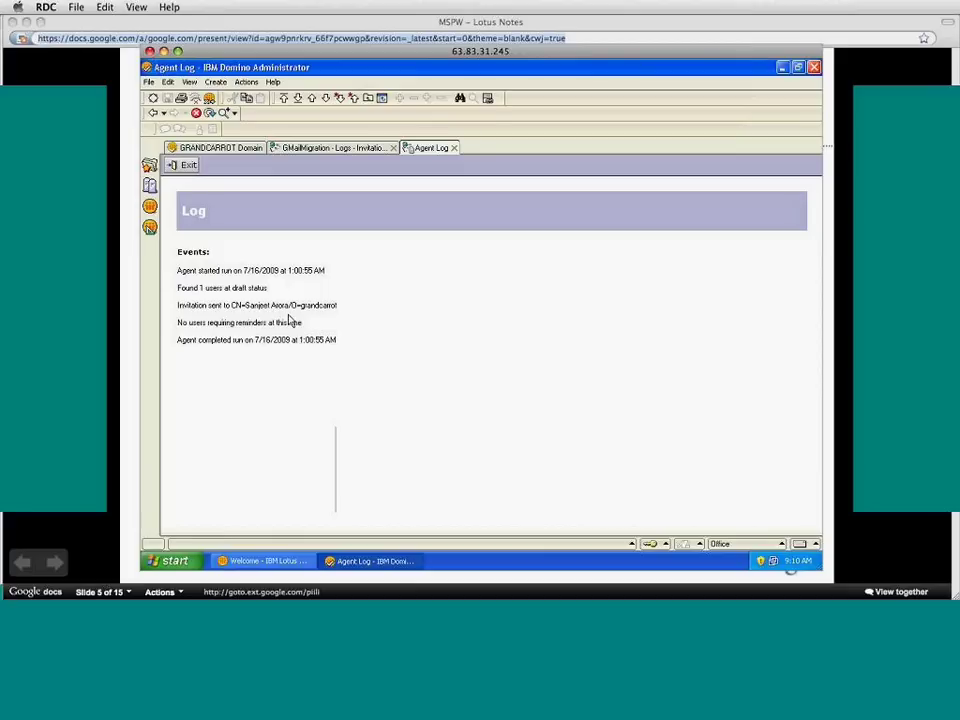
pyautogui.click(176, 165)
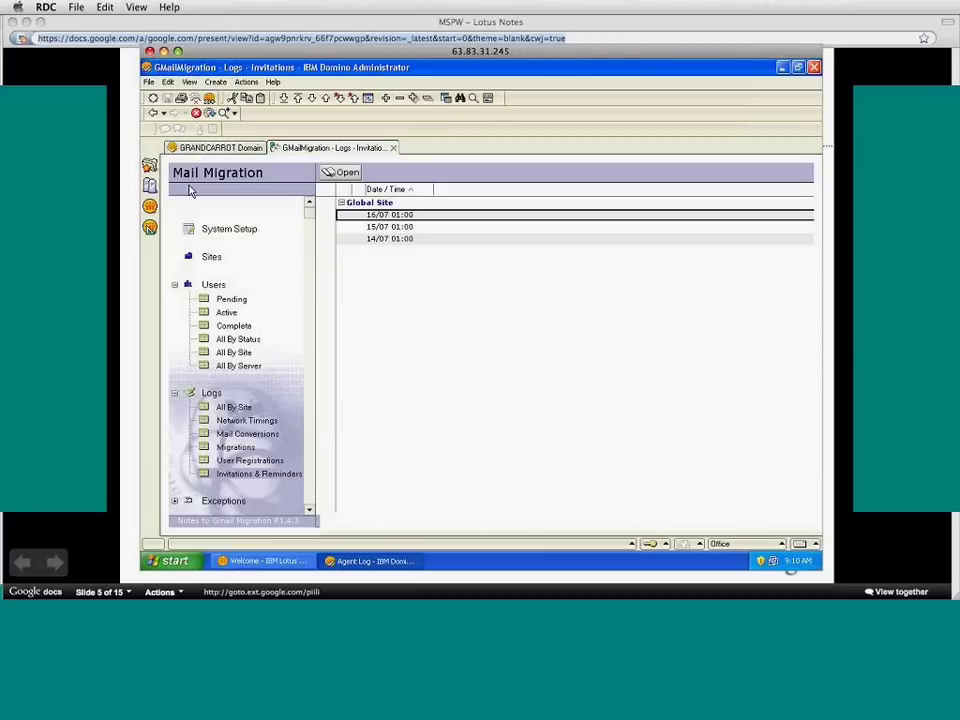
# Look through the complete set of logs listed by site, around the Send invitations category
pyautogui.click(238, 407)
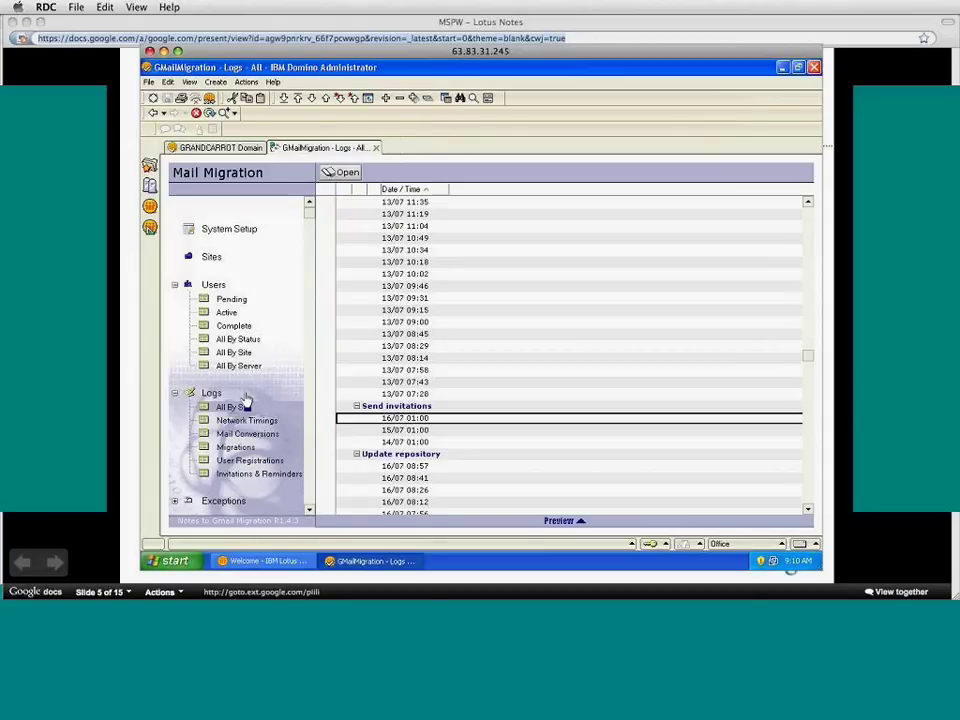
pyautogui.scroll(3, 287, 395)
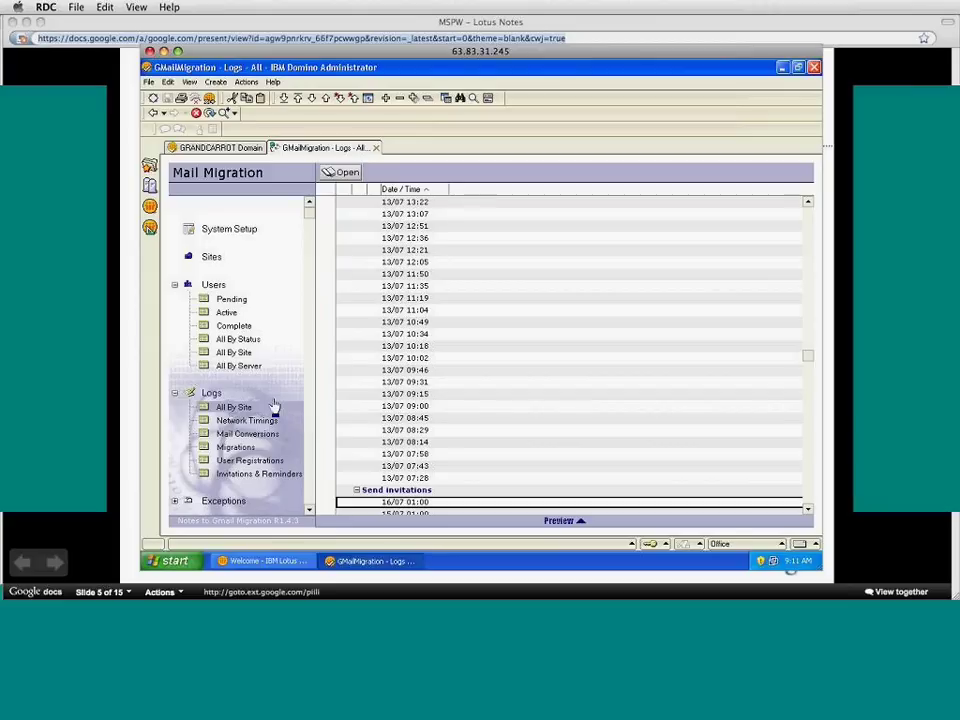
pyautogui.scroll(-1, 274, 404)
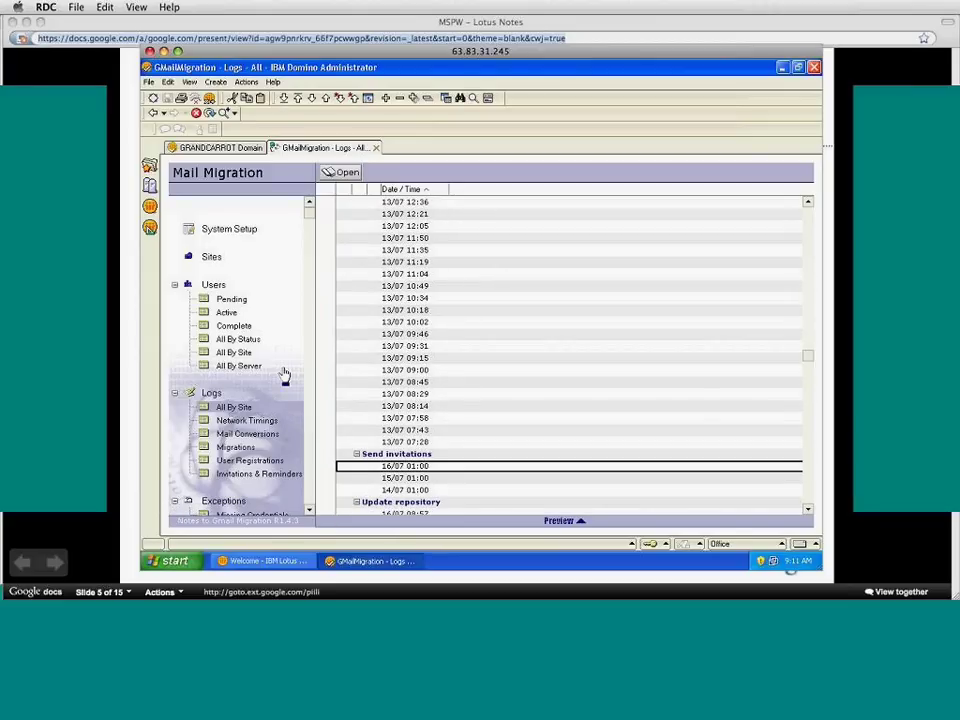
pyautogui.scroll(-1, 296, 371)
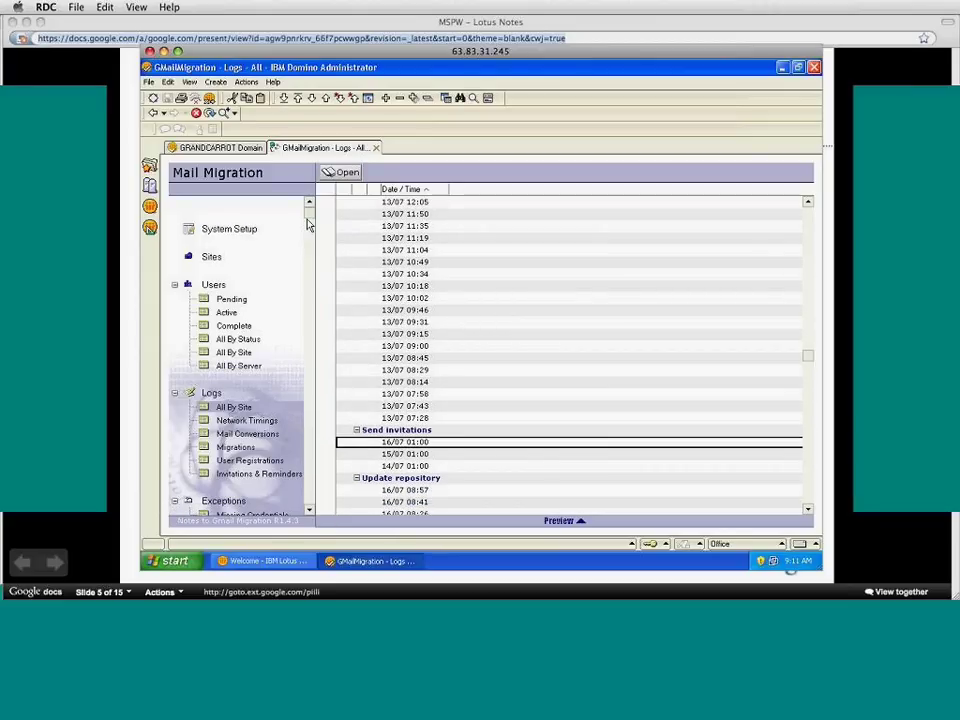
# Review the migration errors and missing credentials under Exceptions, and show the list of email templates
pyautogui.scroll(-1, 311, 236)
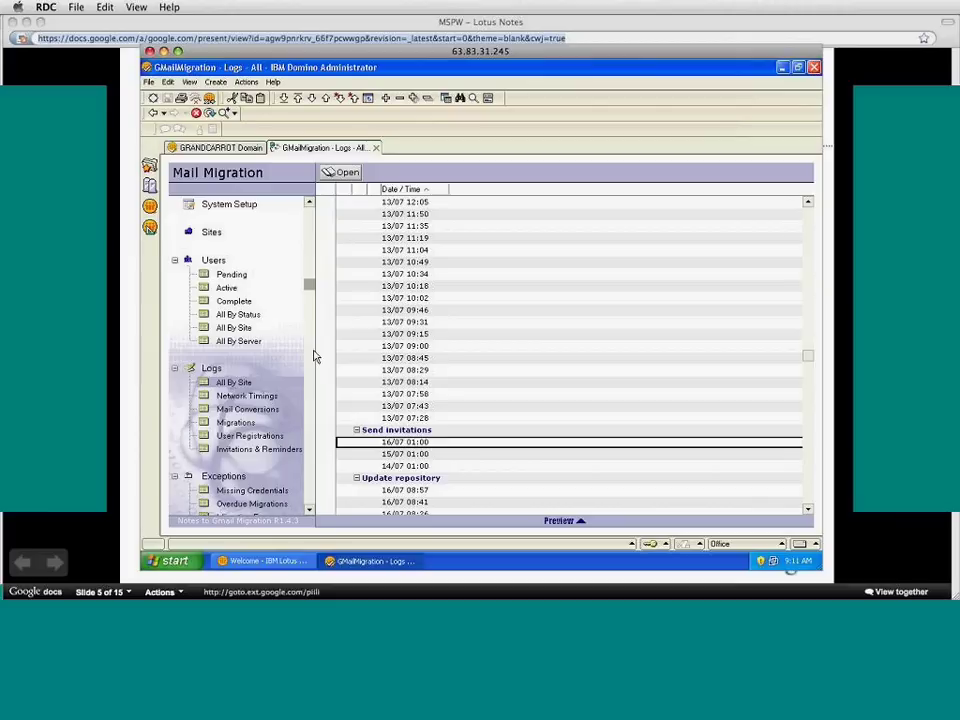
pyautogui.scroll(-3, 313, 380)
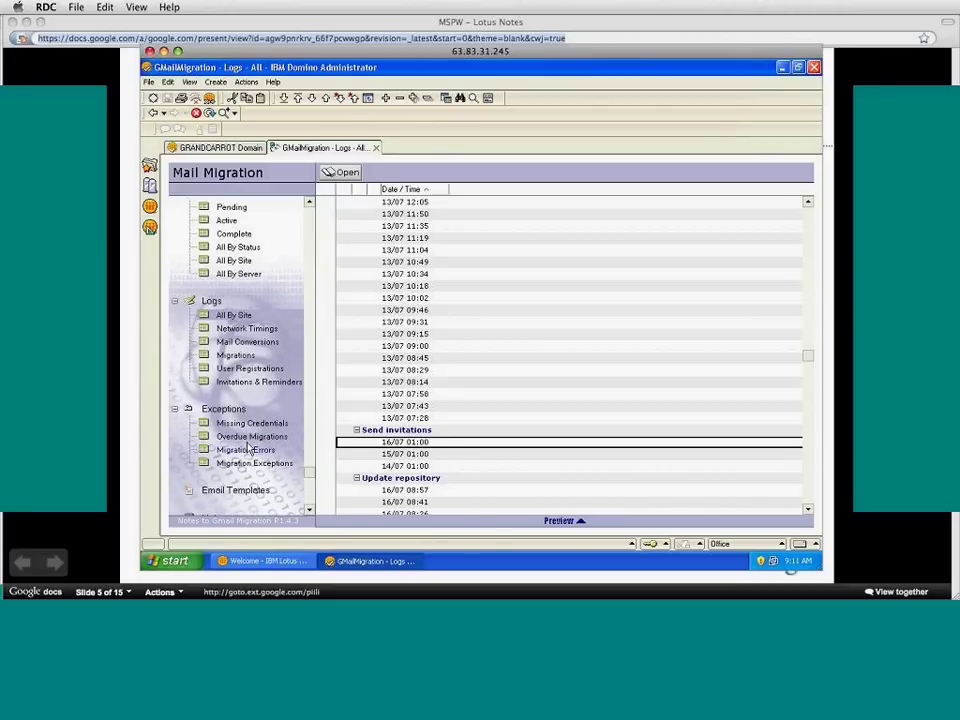
pyautogui.click(260, 451)
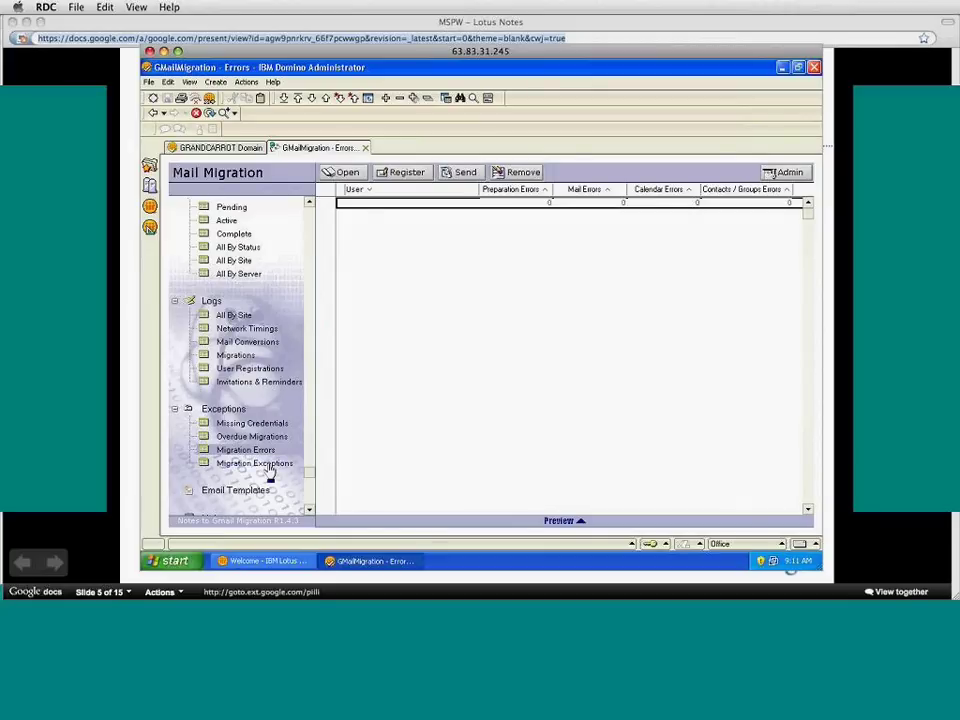
pyautogui.click(255, 424)
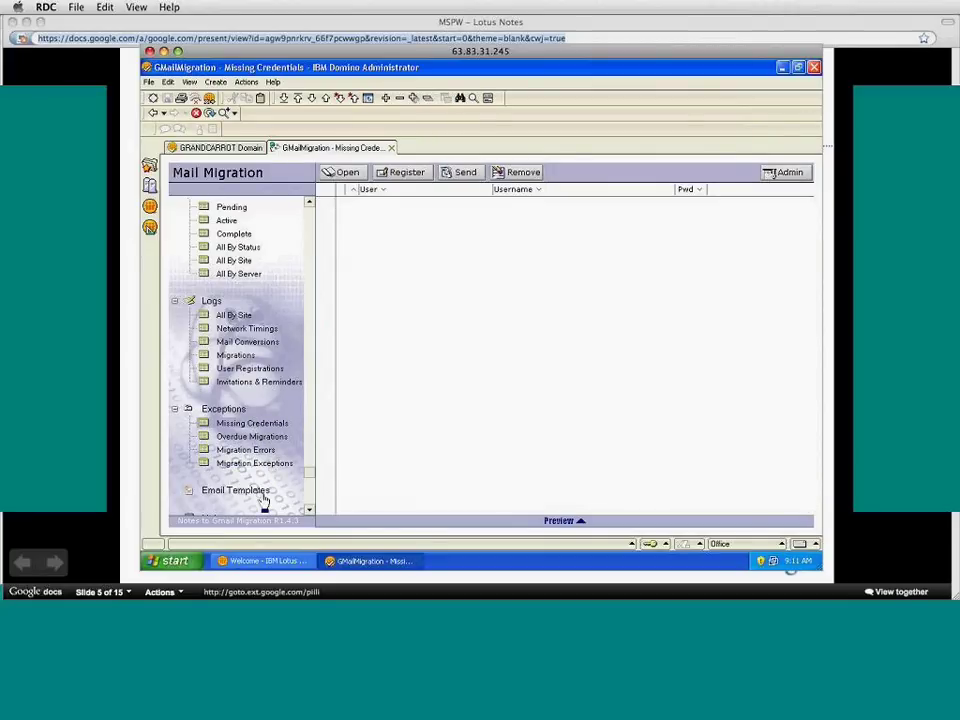
pyautogui.scroll(-1, 263, 500)
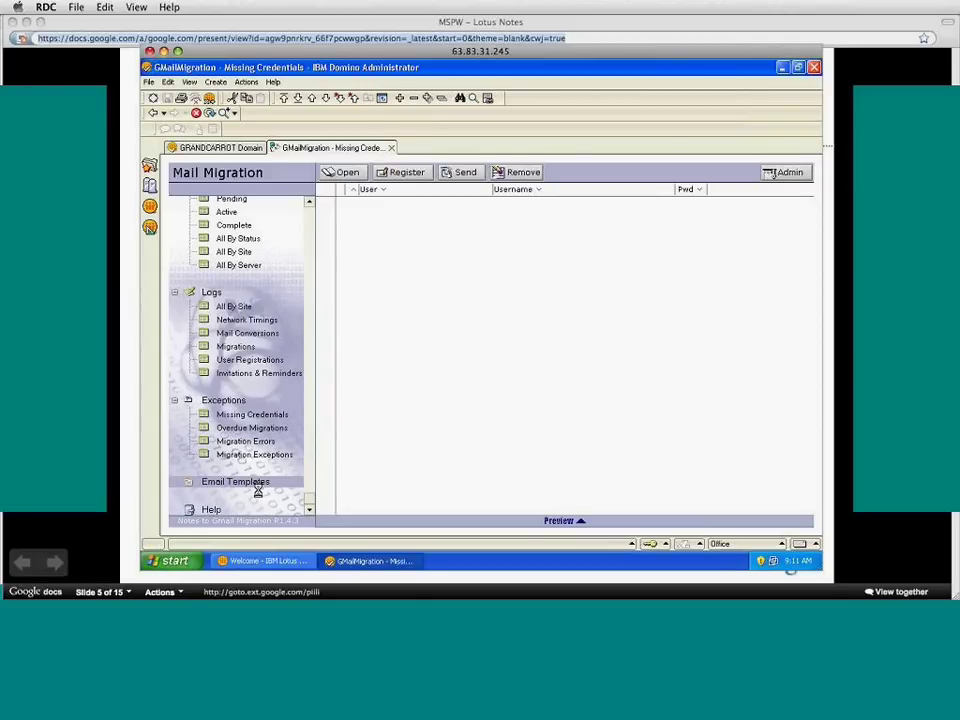
pyautogui.click(257, 484)
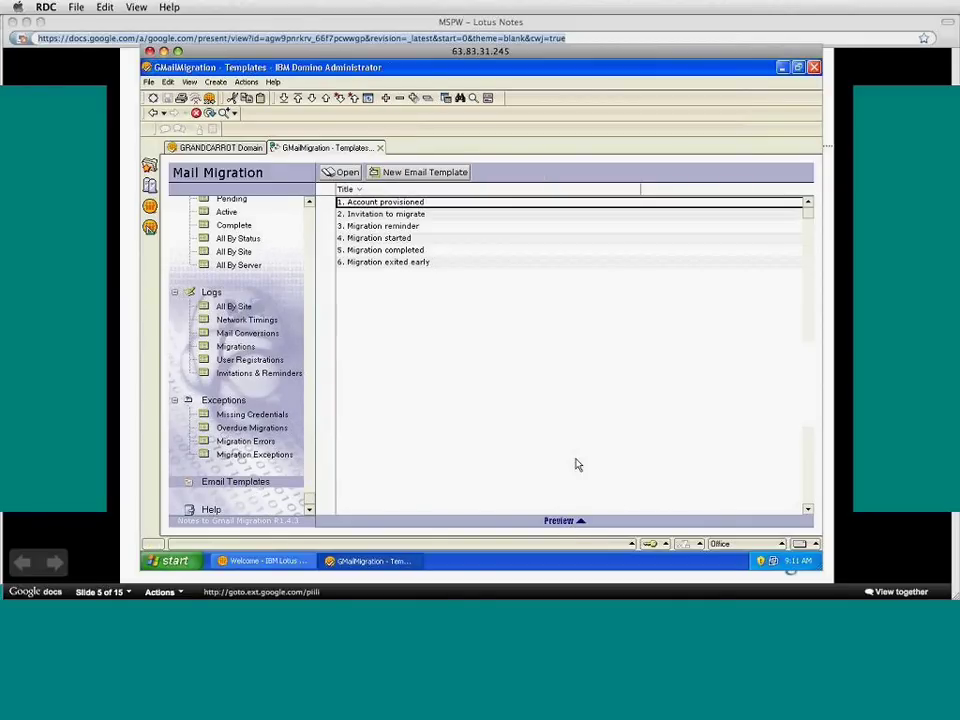
# Preview the email templates, open "2. Invitation to migrate" to read its settings and full content, and close the template
pyautogui.click(565, 521)
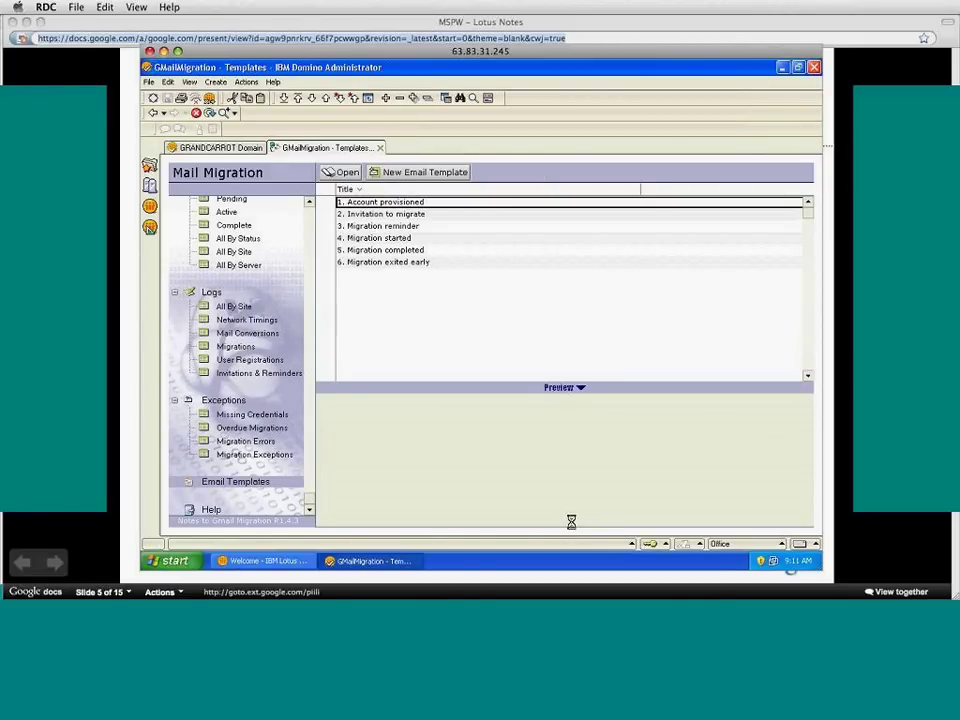
pyautogui.click(391, 214)
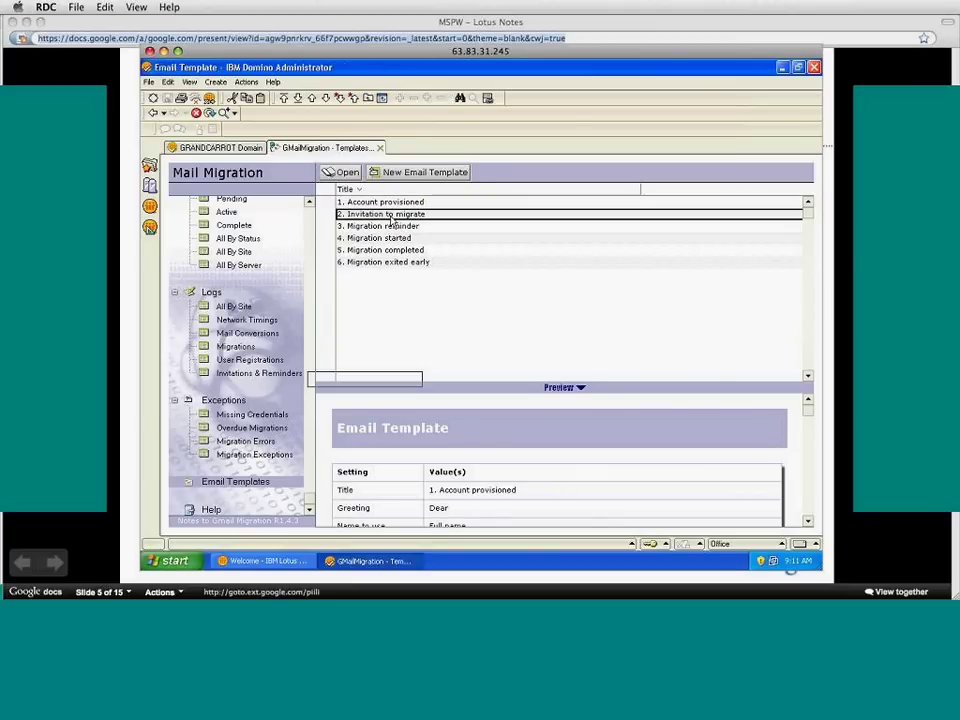
pyautogui.doubleClick(391, 217)
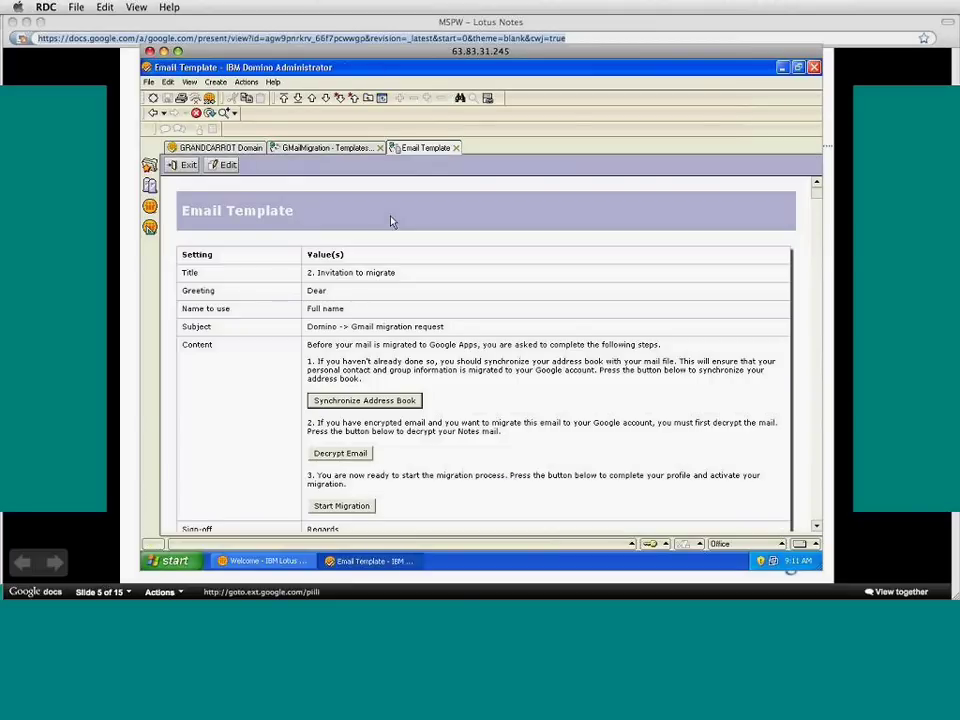
pyautogui.scroll(-1, 465, 245)
pyautogui.scroll(-1, 465, 246)
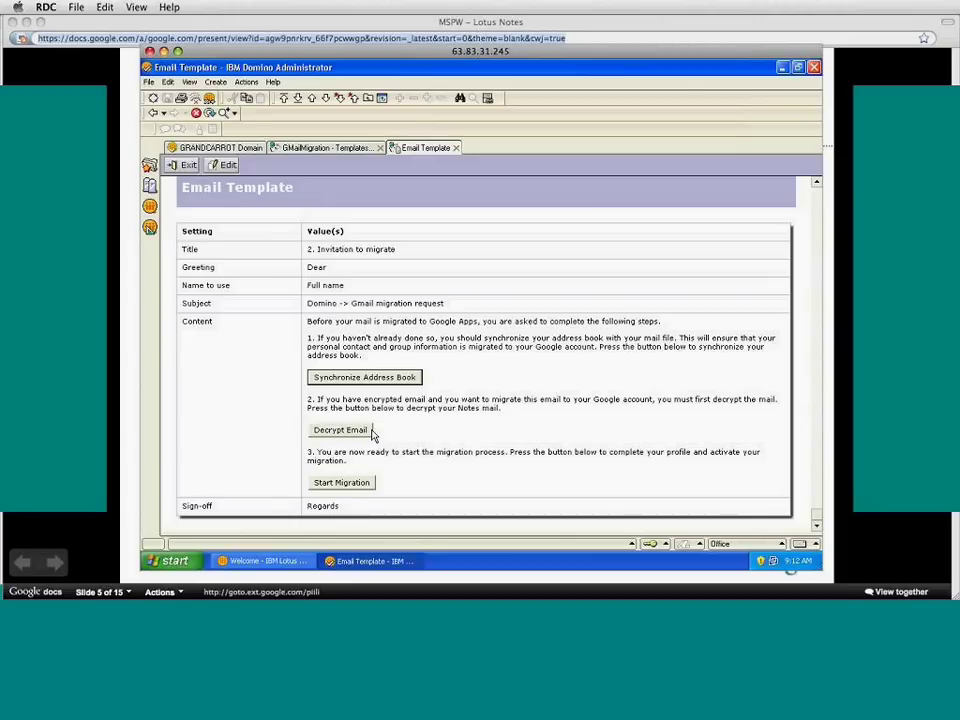
pyautogui.click(455, 148)
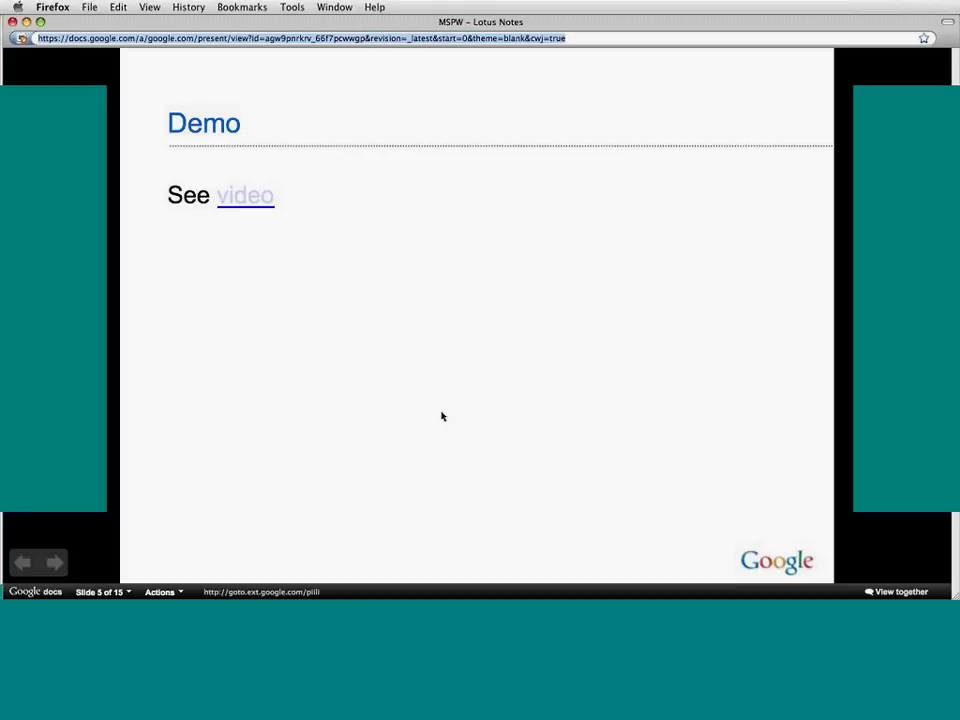
# Switch to Firefox, check the Event In Progress, Add-ons and Google Docs editor windows, and return to the MSPW - Lotus Notes presentation
pyautogui.click(338, 7)
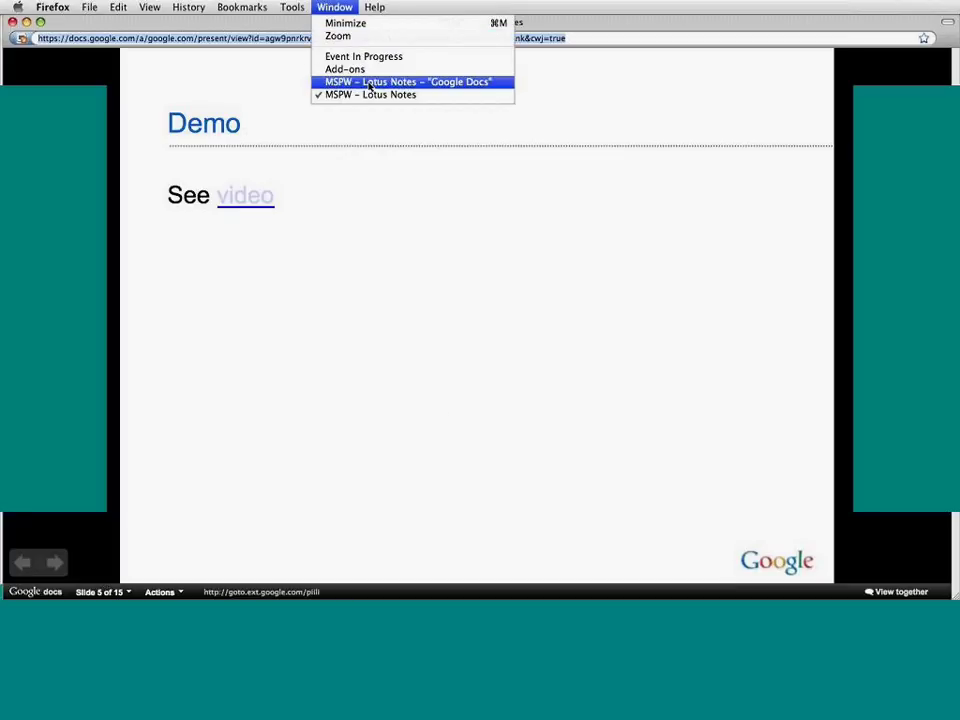
pyautogui.click(366, 60)
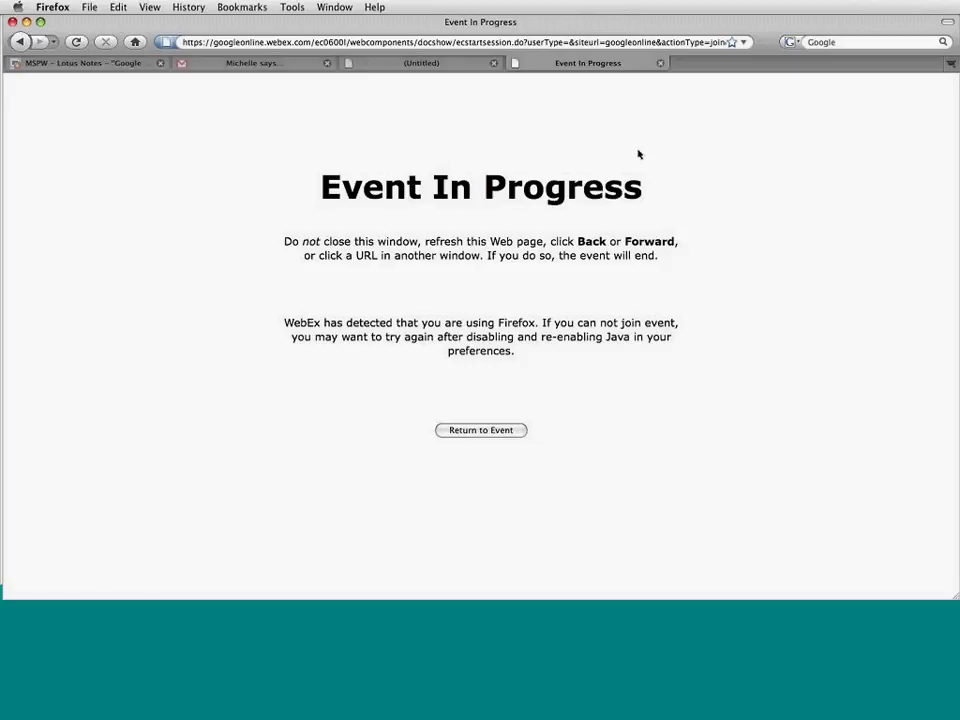
pyautogui.click(329, 6)
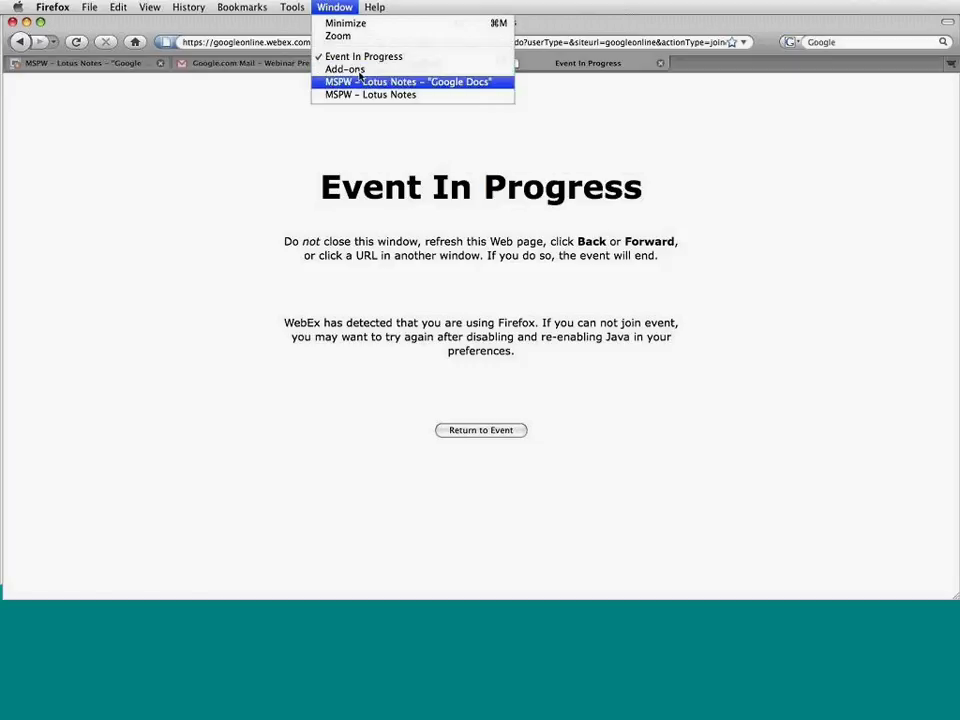
pyautogui.click(350, 66)
pyautogui.click(340, 7)
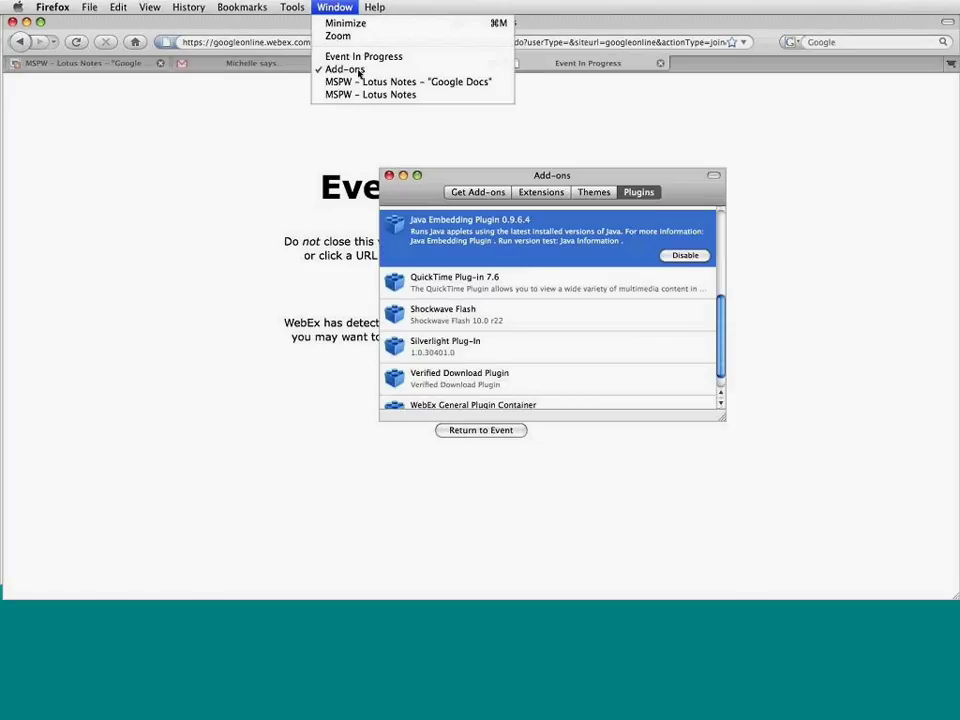
pyautogui.click(359, 82)
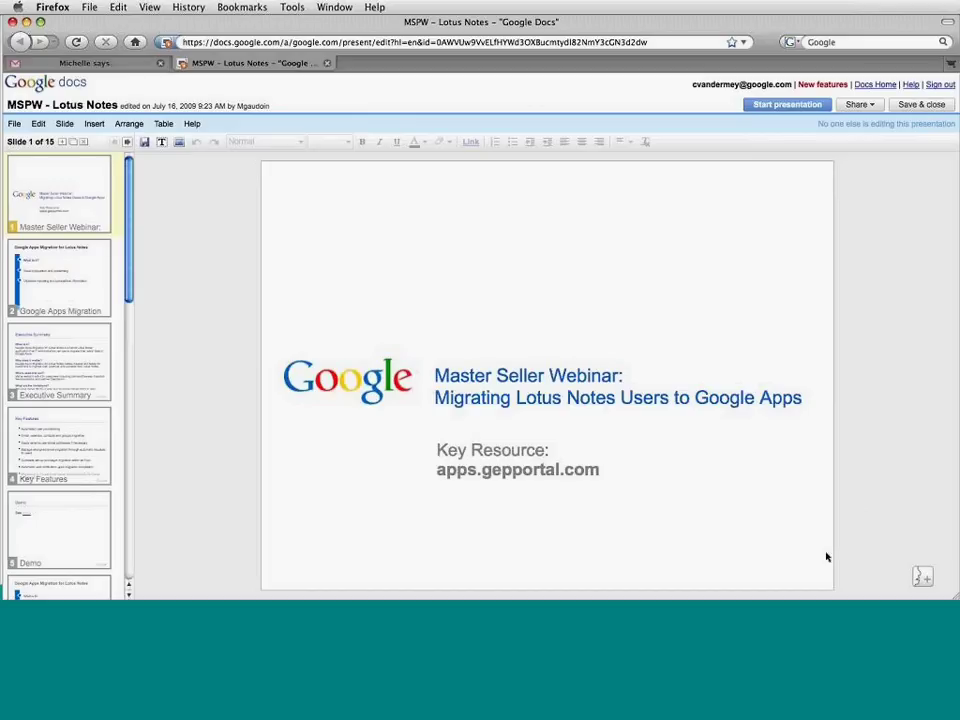
pyautogui.click(347, 7)
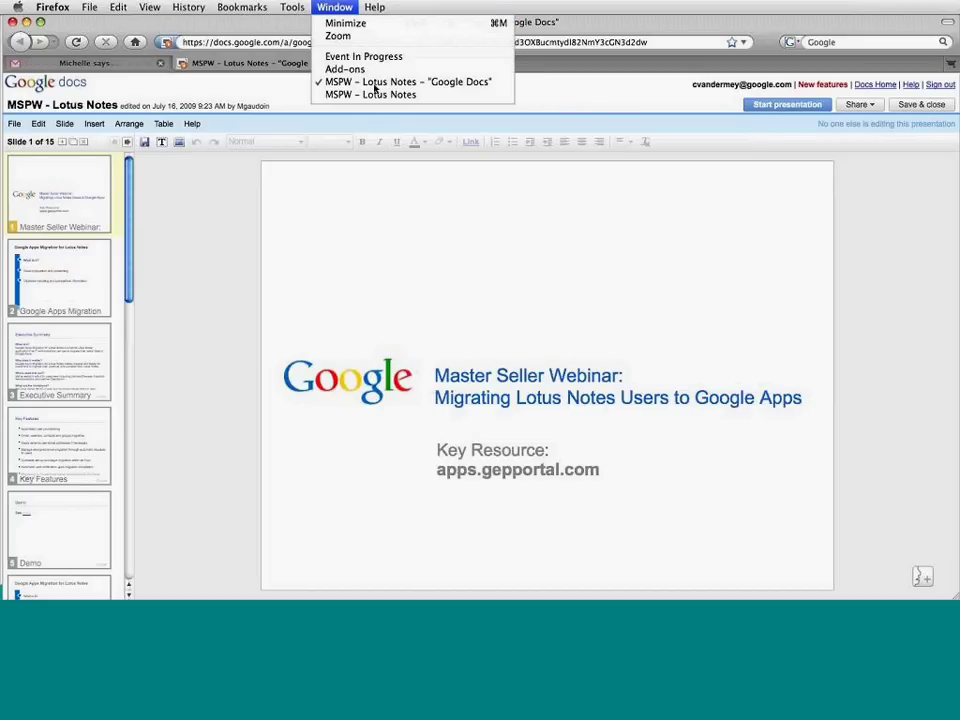
pyautogui.click(360, 93)
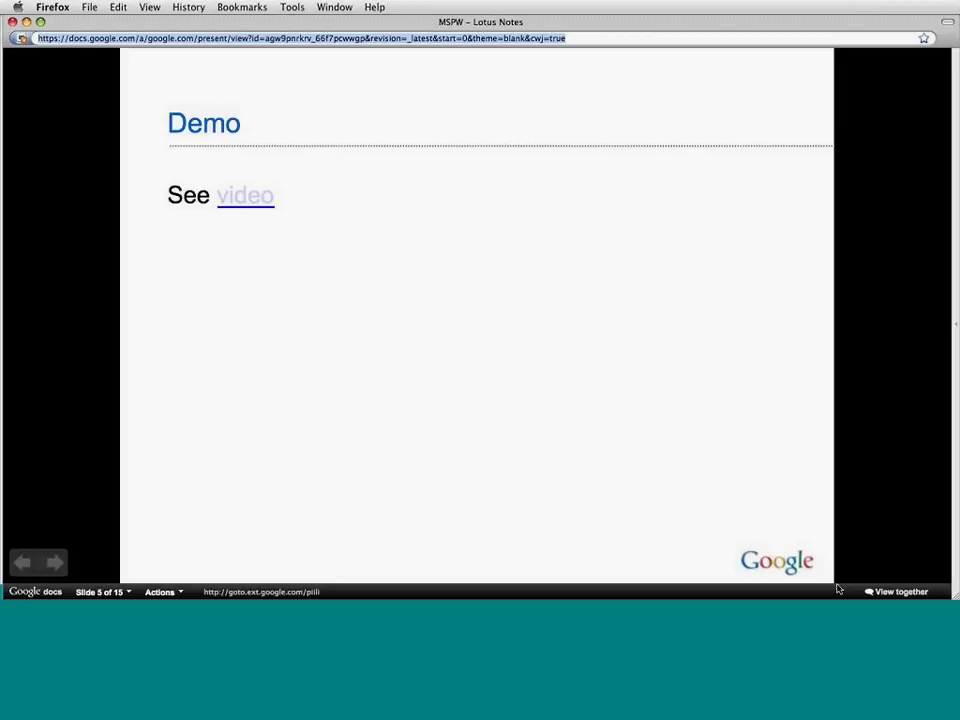